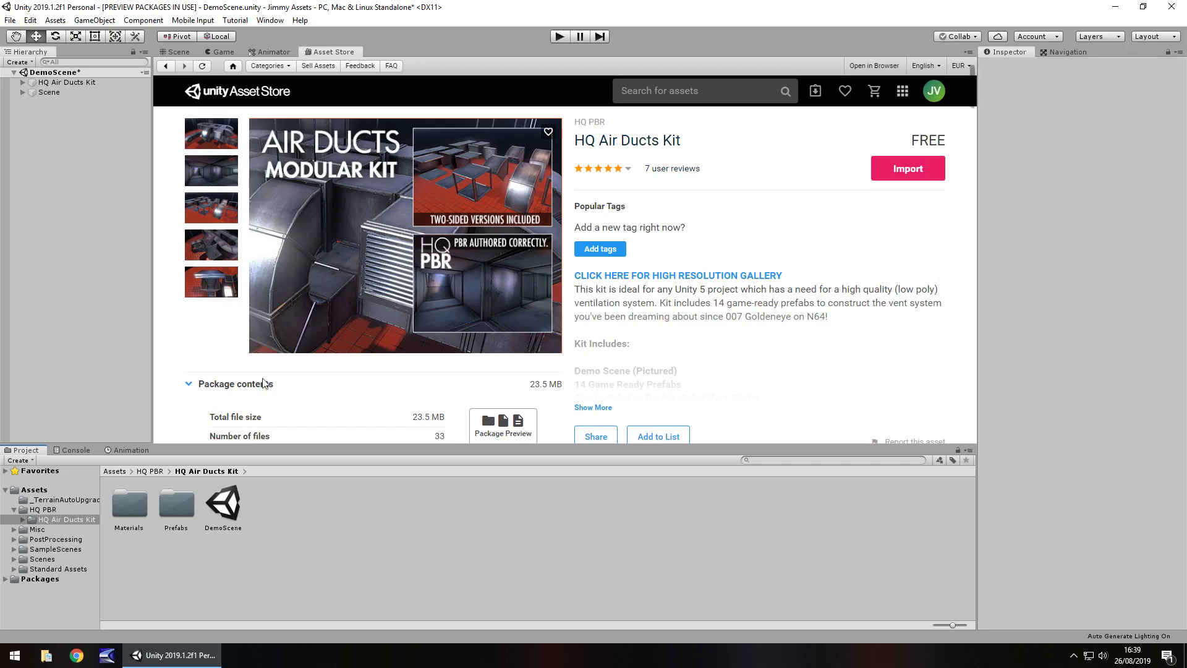
Examine the air duct demo scene in the Scene view, looking at the ducts from outside and inside.
{"action": "left_click", "coordinate": [176, 53]}
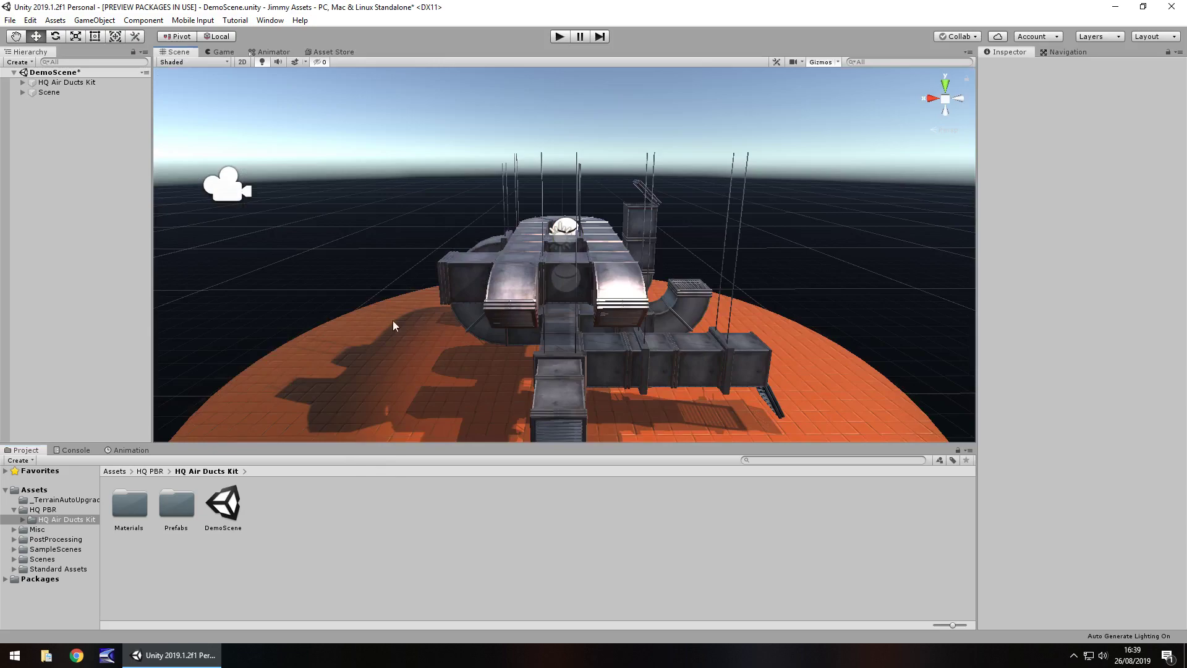
{"action": "right_click_drag", "start_coordinate": [410, 284], "coordinate": [590, 290]}
{"action": "middle_click_drag", "start_coordinate": [421, 264], "coordinate": [606, 212]}
{"action": "right_click_drag", "start_coordinate": [493, 280], "coordinate": [607, 274]}
{"action": "key", "text": "Left"}
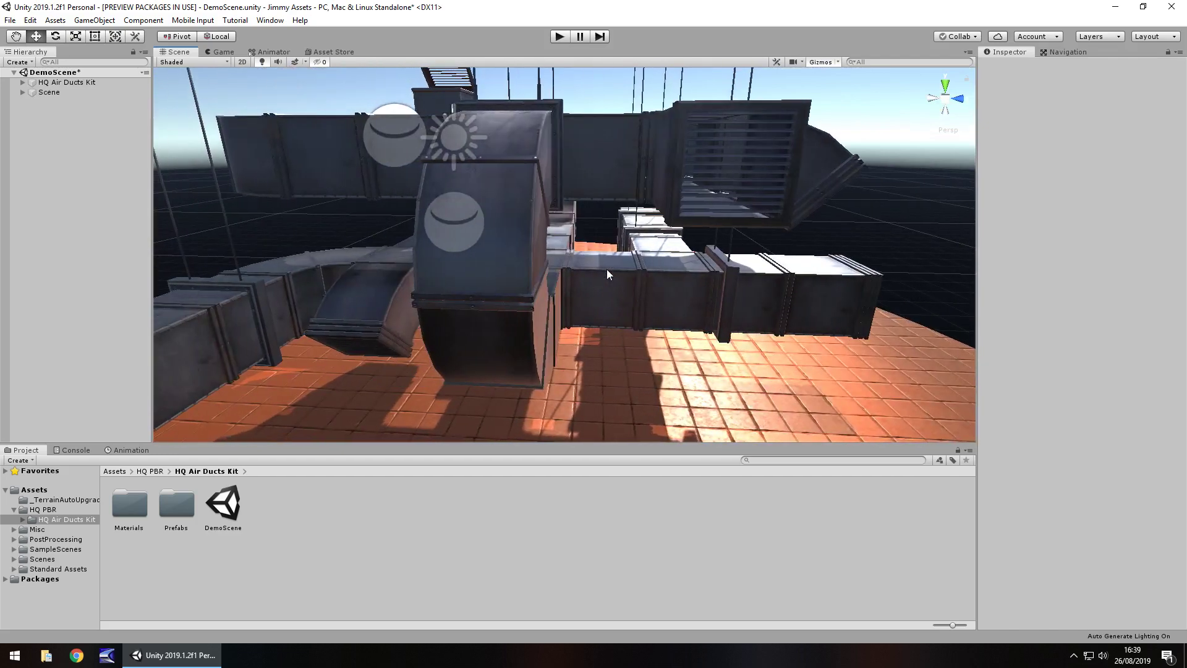
{"action": "right_click_drag", "start_coordinate": [606, 269], "coordinate": [552, 257]}
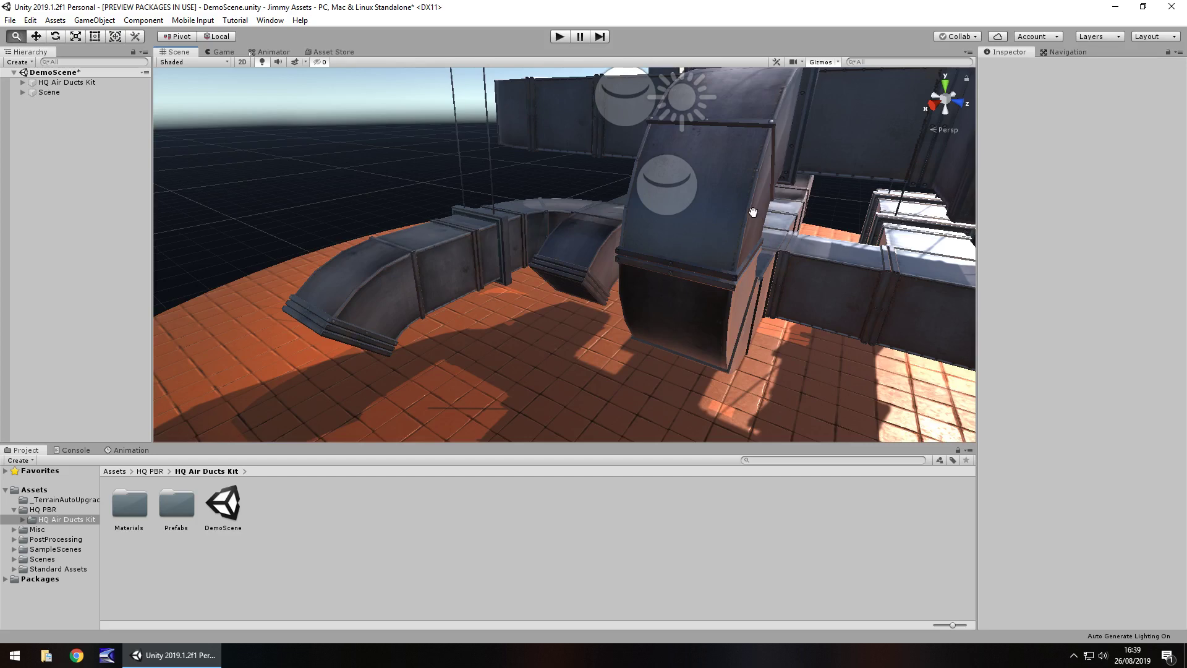
{"action": "left_click_drag", "start_coordinate": [754, 224], "coordinate": [693, 241], "text": "alt"}
{"action": "scroll", "coordinate": [667, 254], "scroll_direction": "up", "scroll_amount": 10}
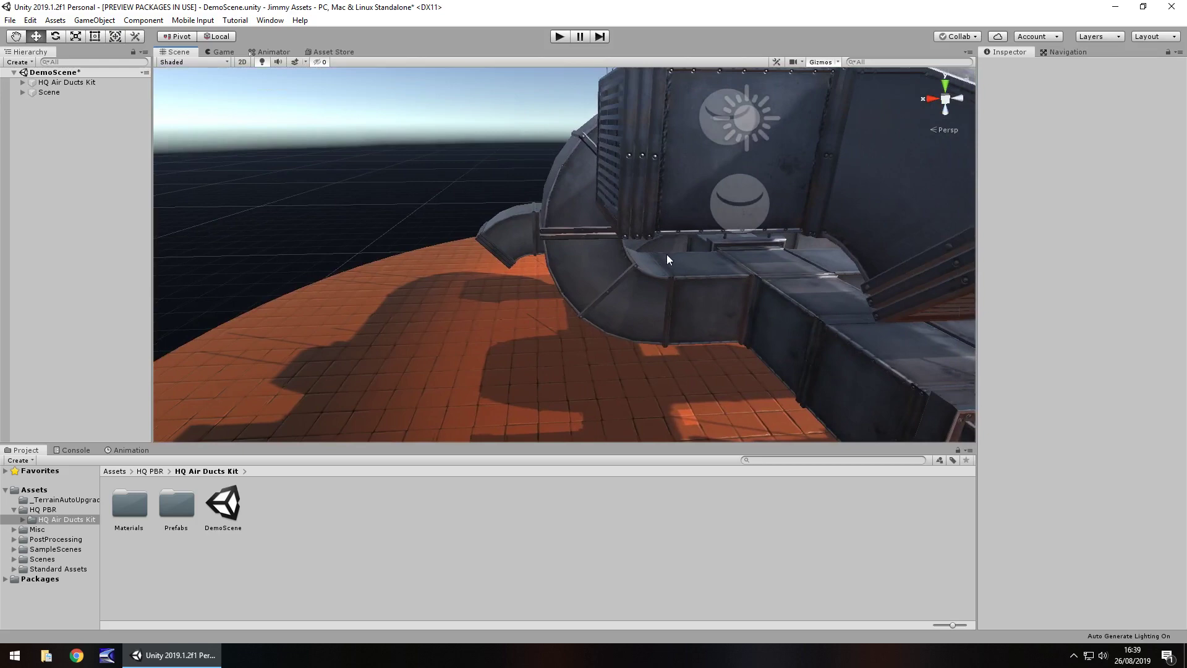
{"action": "scroll", "coordinate": [675, 237], "scroll_direction": "up", "scroll_amount": 10}
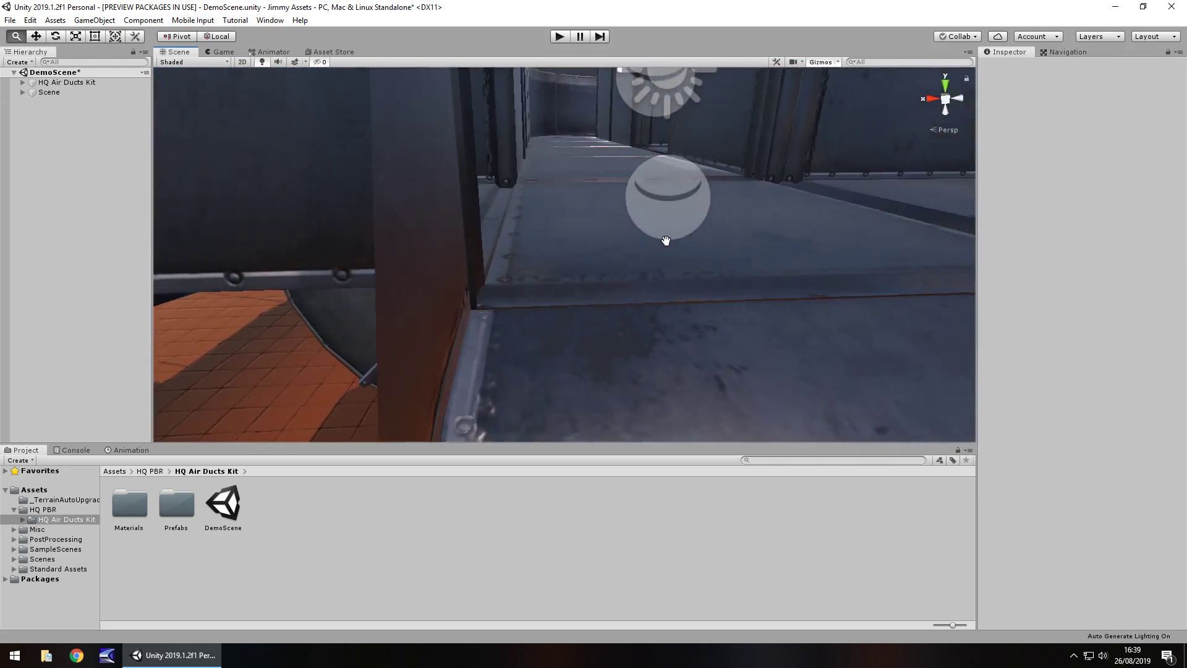
{"action": "right_click_drag", "start_coordinate": [650, 282], "coordinate": [790, 280]}
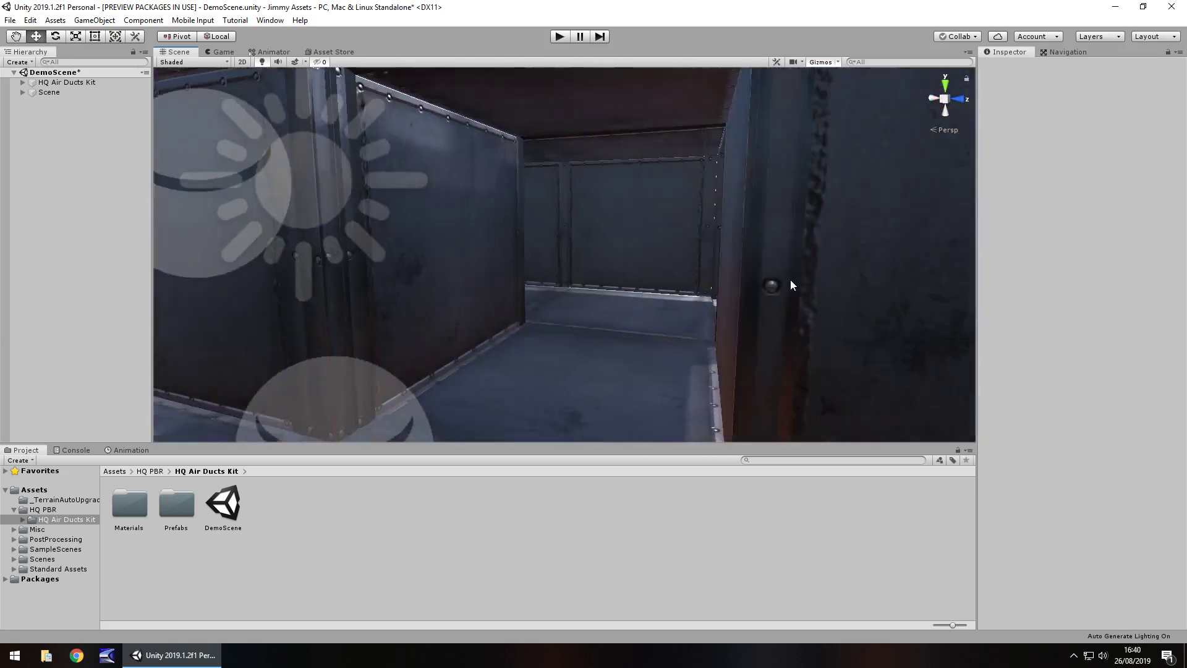
{"action": "scroll", "coordinate": [679, 262], "scroll_direction": "down", "scroll_amount": 10}
{"action": "right_click_drag", "start_coordinate": [453, 295], "coordinate": [528, 354]}
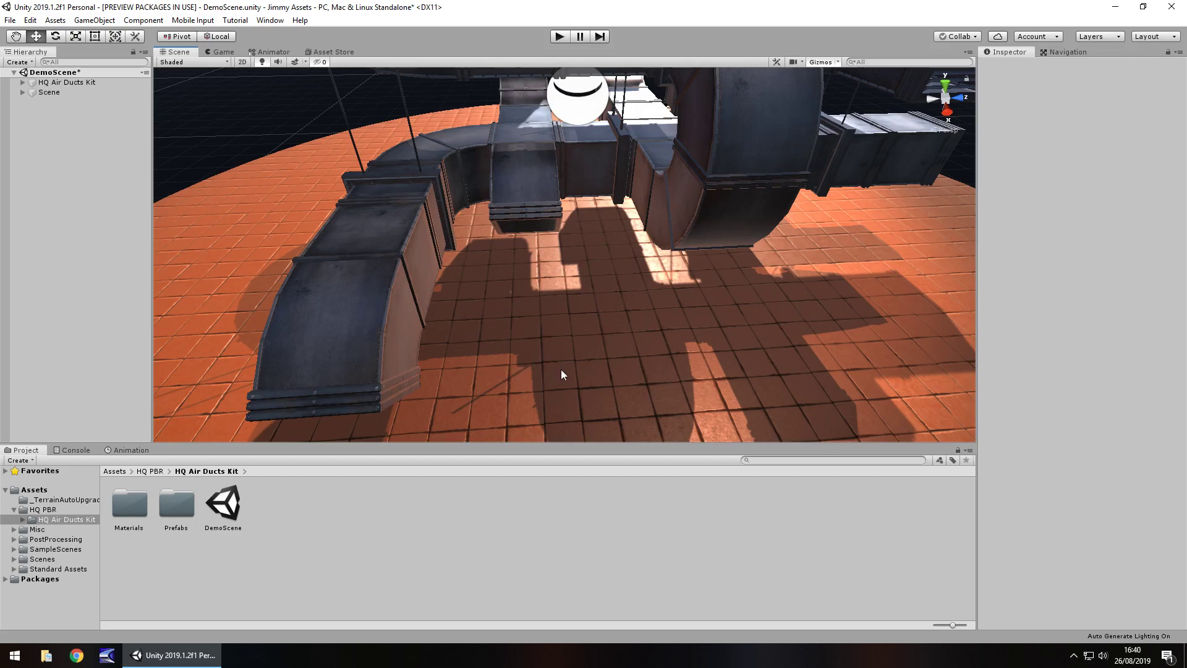
Pick individual duct pieces in the scene, including a 2 m section and a 90-degree bend, and examine how they fit together.
{"action": "left_click", "coordinate": [383, 233]}
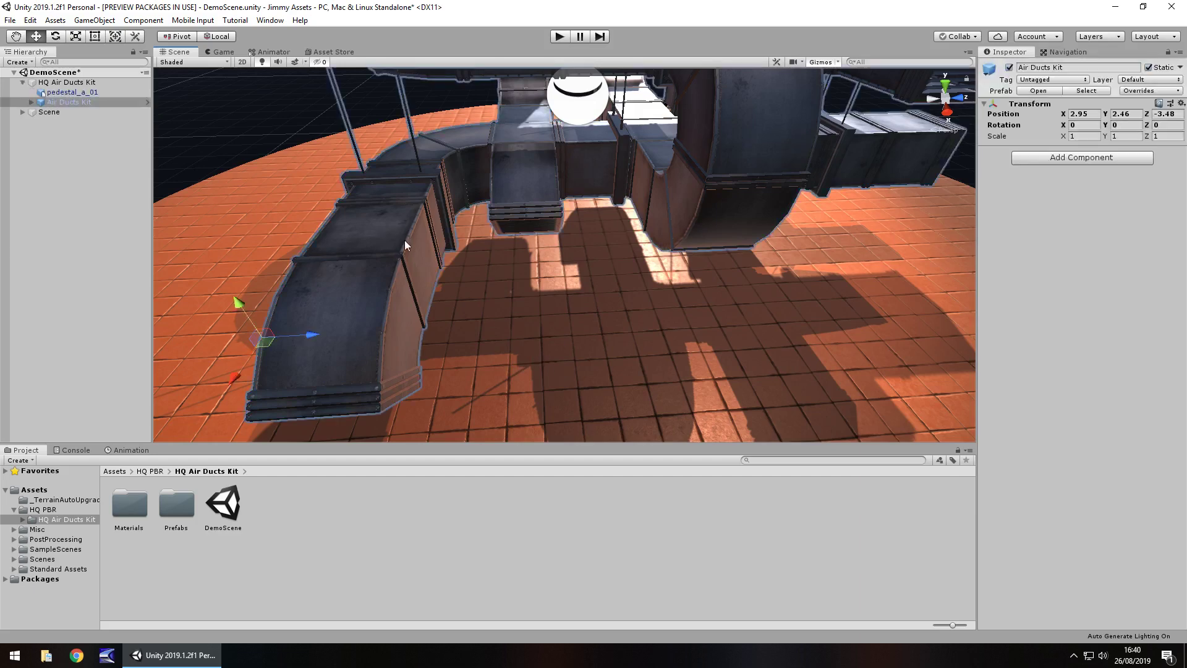
{"action": "left_click", "coordinate": [396, 235]}
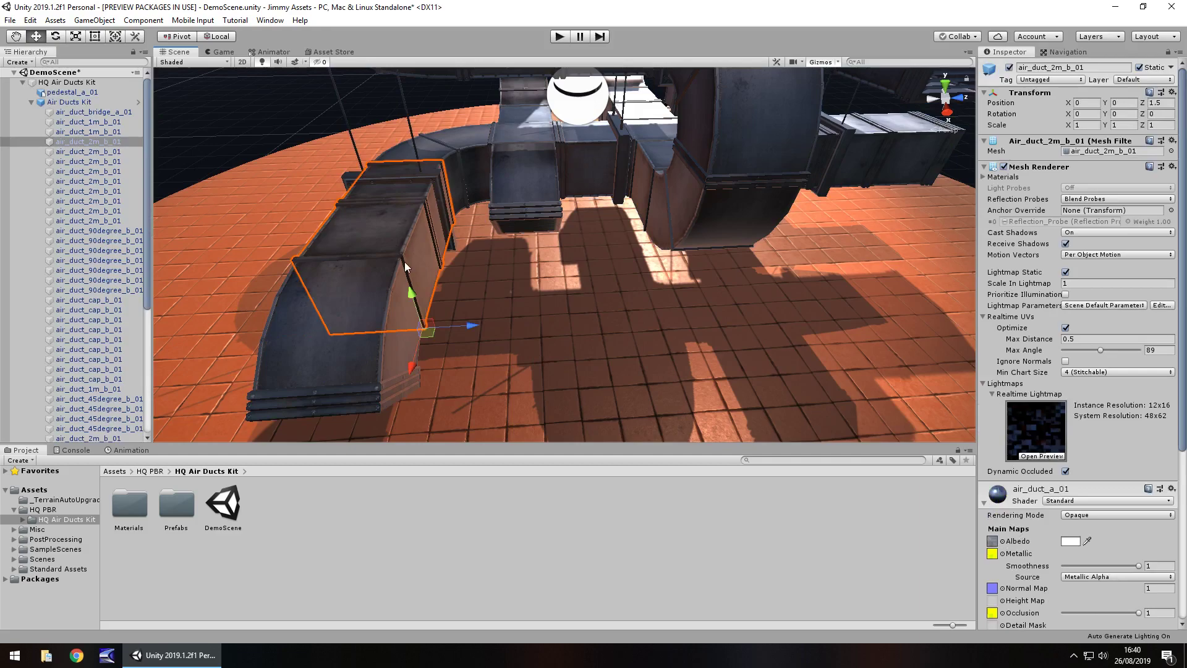
{"action": "right_click_drag", "start_coordinate": [295, 200], "coordinate": [701, 201]}
{"action": "left_click", "coordinate": [674, 210]}
{"action": "left_click", "coordinate": [618, 228]}
{"action": "right_click_drag", "start_coordinate": [588, 231], "coordinate": [475, 202]}
{"action": "left_click", "coordinate": [475, 202]}
{"action": "left_click", "coordinate": [474, 192]}
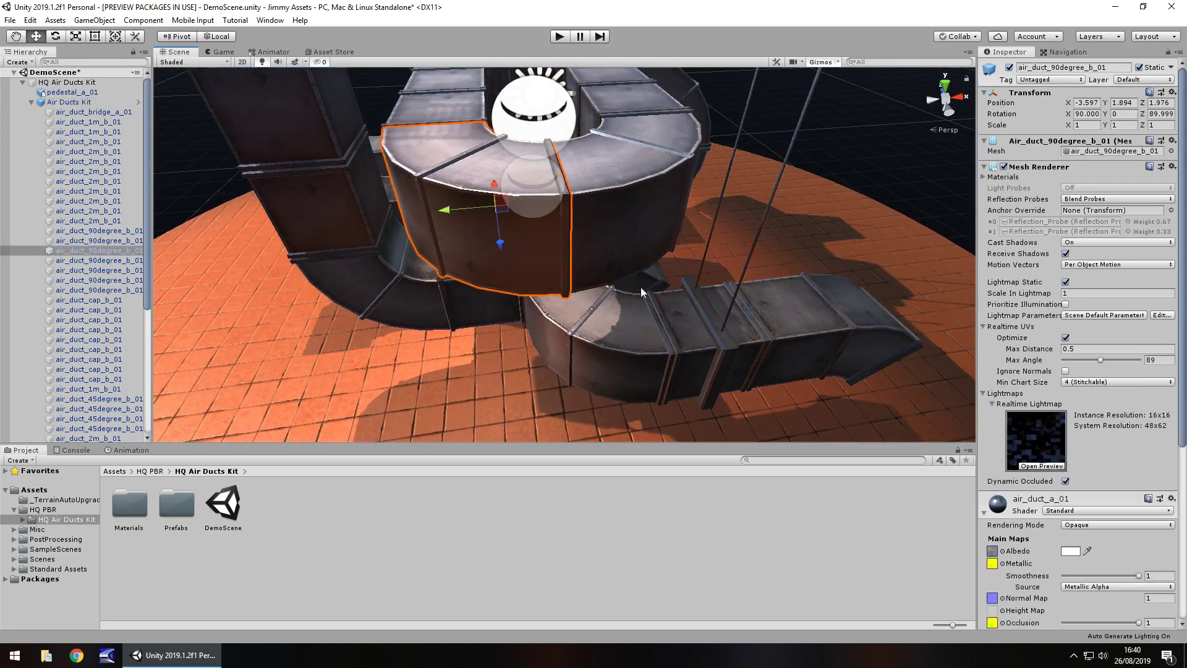
{"action": "right_click_drag", "start_coordinate": [753, 320], "coordinate": [630, 231]}
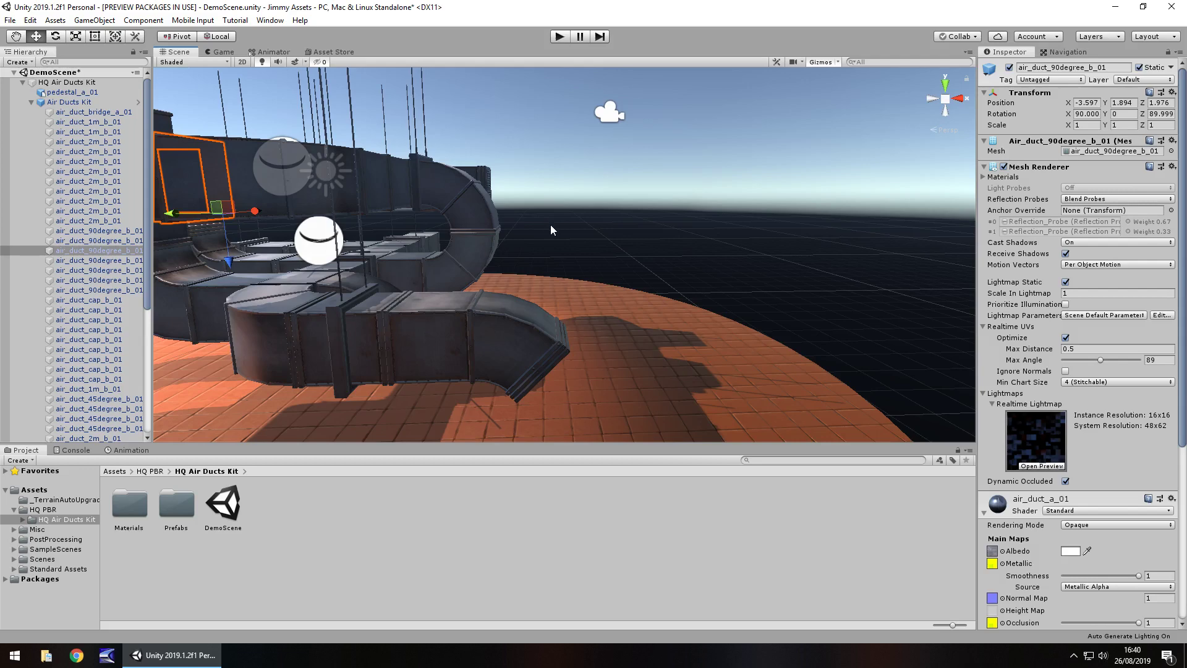
{"action": "middle_click_drag", "start_coordinate": [364, 256], "coordinate": [420, 281]}
{"action": "right_click_drag", "start_coordinate": [610, 170], "coordinate": [279, 353]}
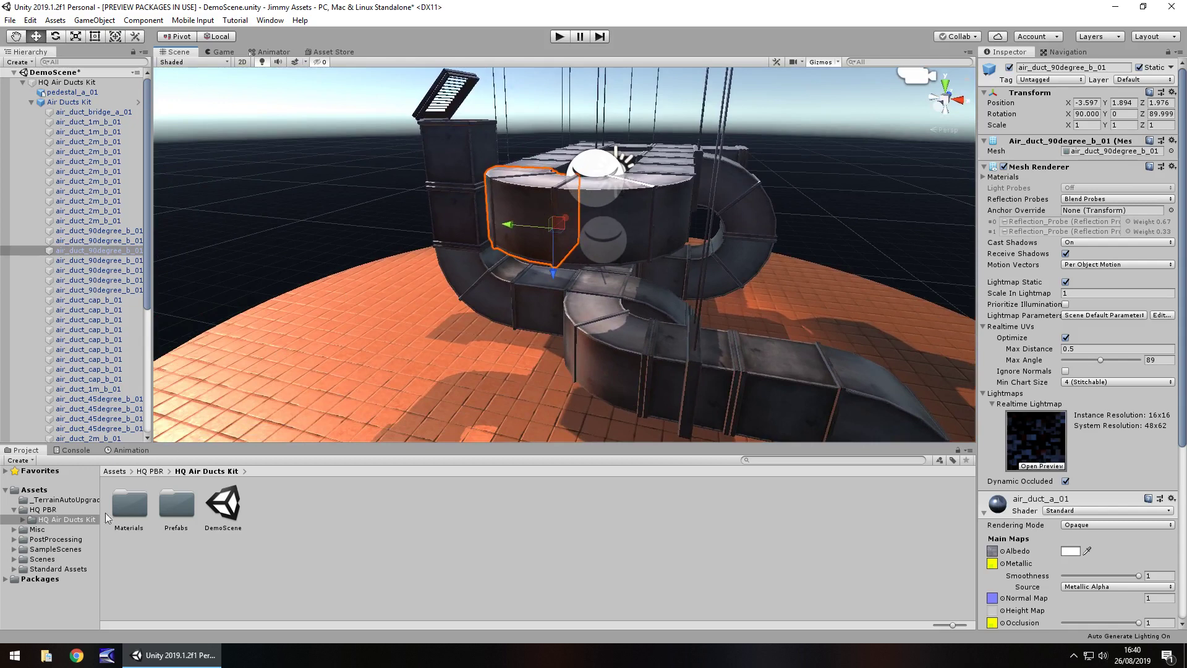
Open the HQ Air Ducts Kit's Prefabs folder and survey the assembled duct network from several sides.
{"action": "double_click", "coordinate": [190, 510]}
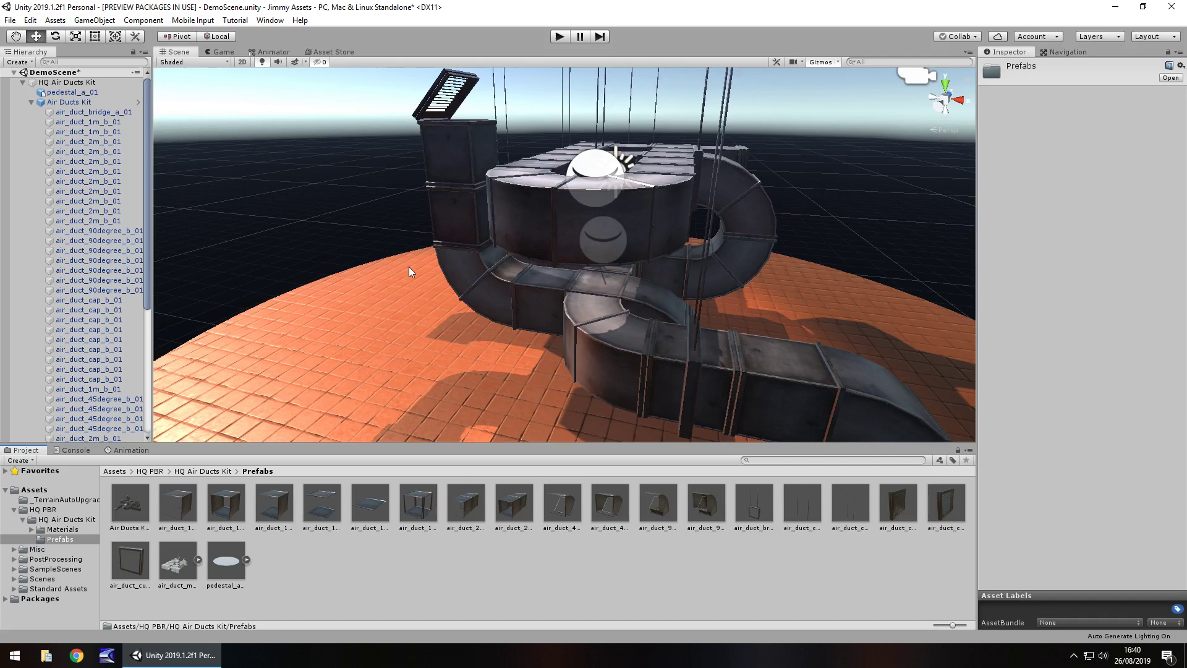
{"action": "left_click_drag", "start_coordinate": [417, 276], "coordinate": [689, 247], "text": "alt"}
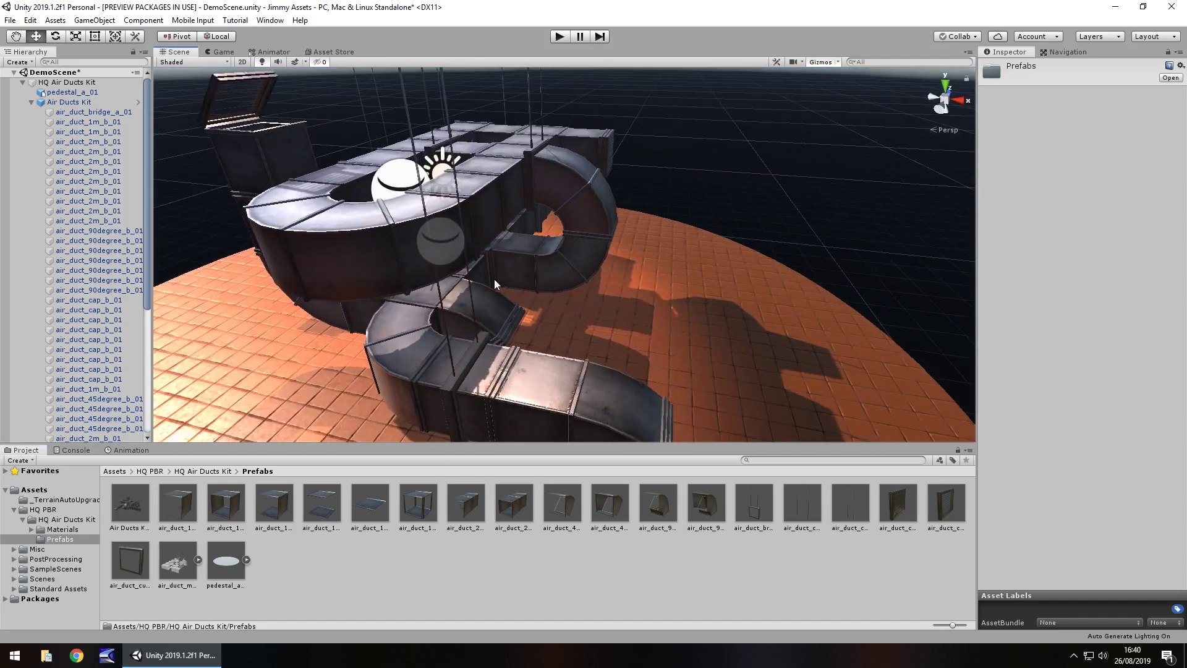
{"action": "right_click_drag", "start_coordinate": [356, 276], "coordinate": [434, 279]}
{"action": "key", "text": "a"}
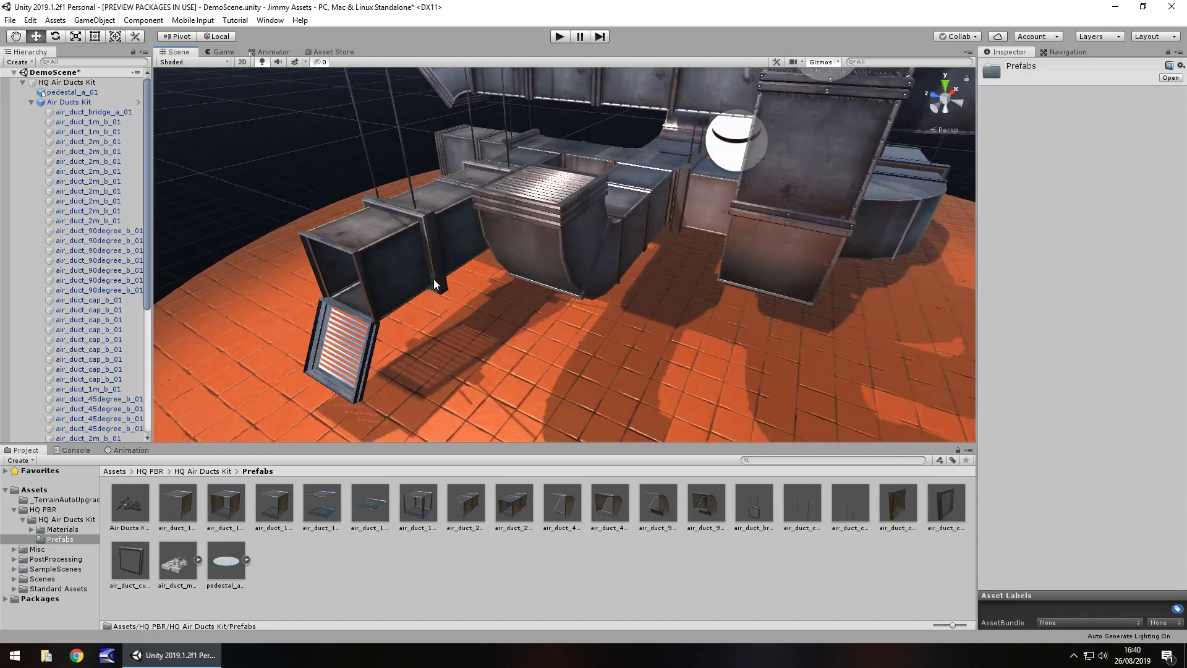
{"action": "middle_click_drag", "start_coordinate": [612, 279], "coordinate": [620, 313]}
{"action": "right_click_drag", "start_coordinate": [640, 279], "coordinate": [631, 299]}
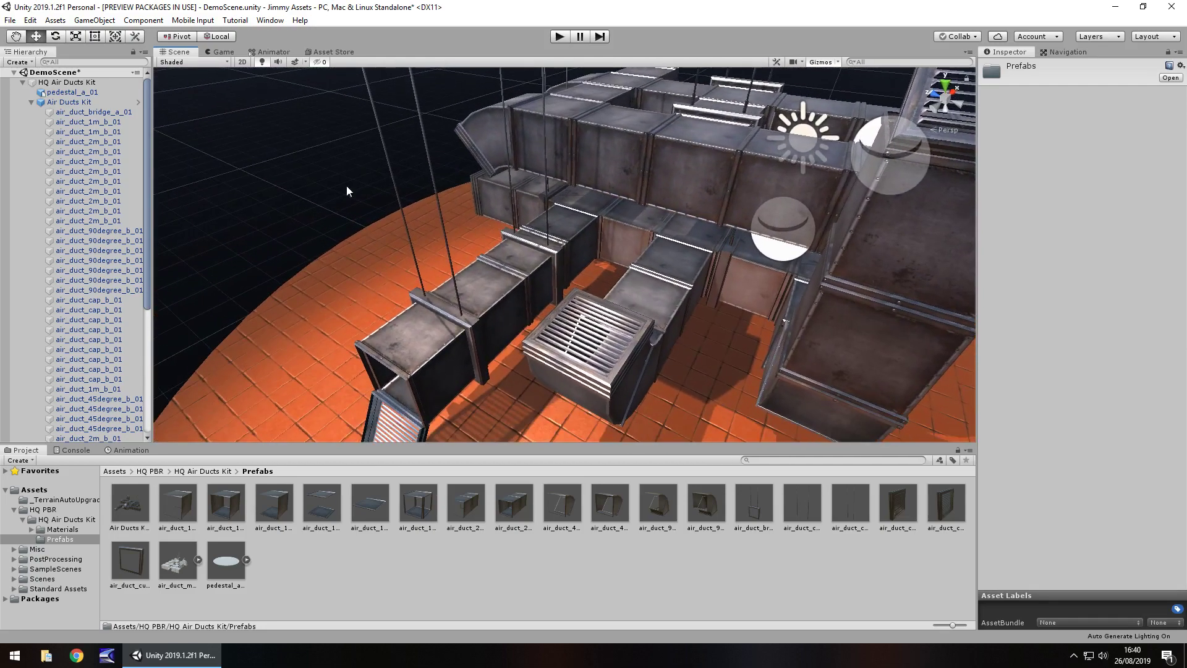
Collapse the Air Ducts Kit object in the hierarchy and check the kit's Asset Store page before returning to the scene.
{"action": "left_click", "coordinate": [29, 104]}
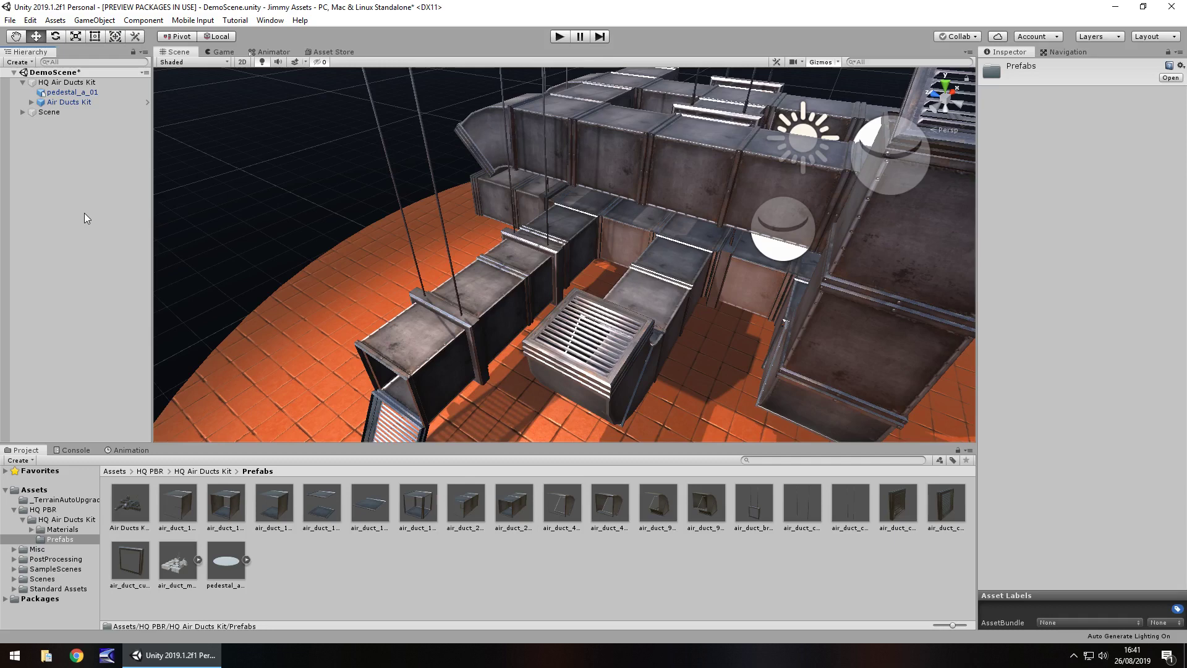
{"action": "left_click", "coordinate": [334, 52]}
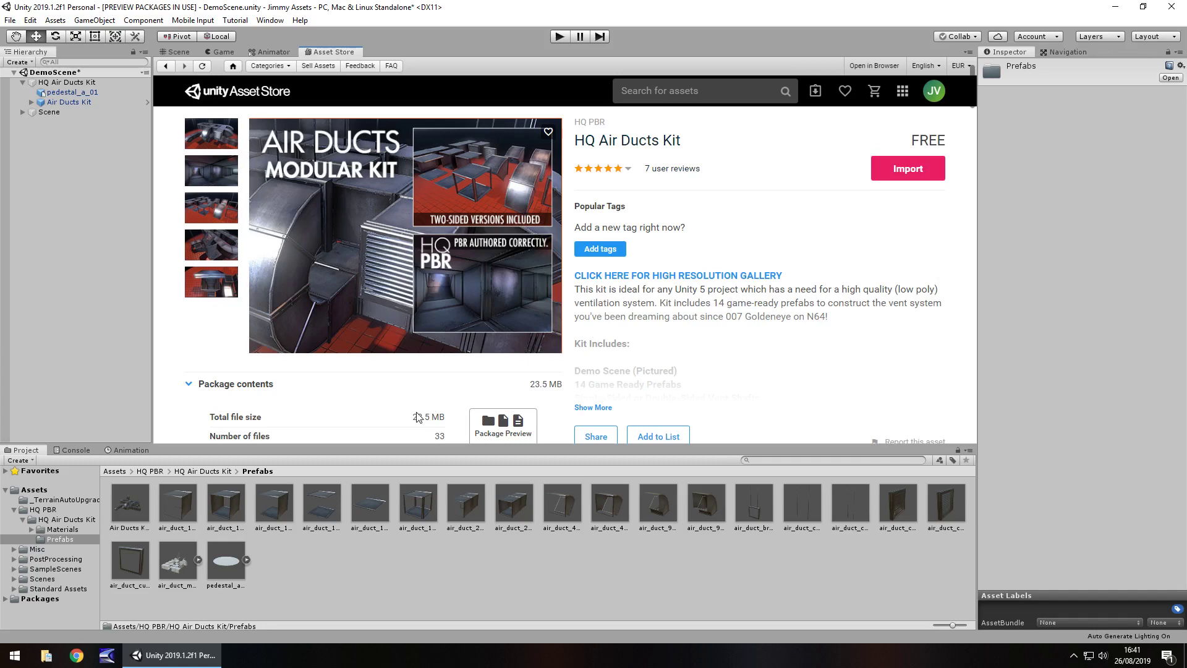
{"action": "left_click", "coordinate": [175, 53]}
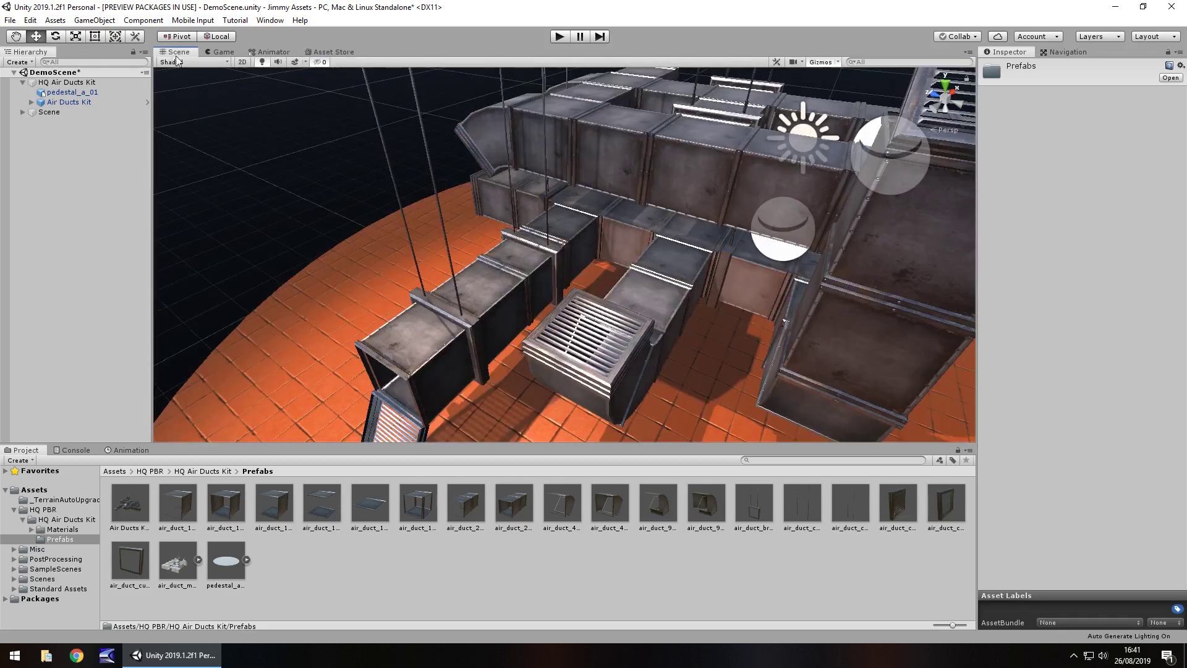
Enable the Post Processing Behaviour component on the Camera inside the Scene object.
{"action": "left_click", "coordinate": [23, 112]}
{"action": "left_click", "coordinate": [54, 160]}
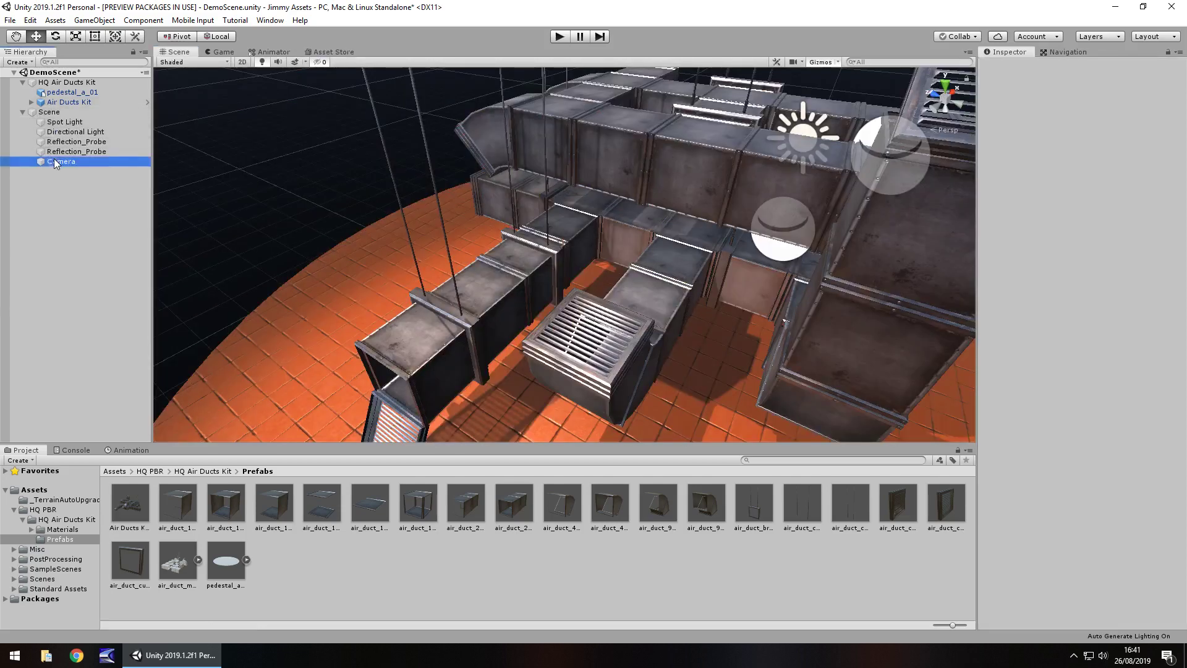
{"action": "left_click", "coordinate": [1005, 475]}
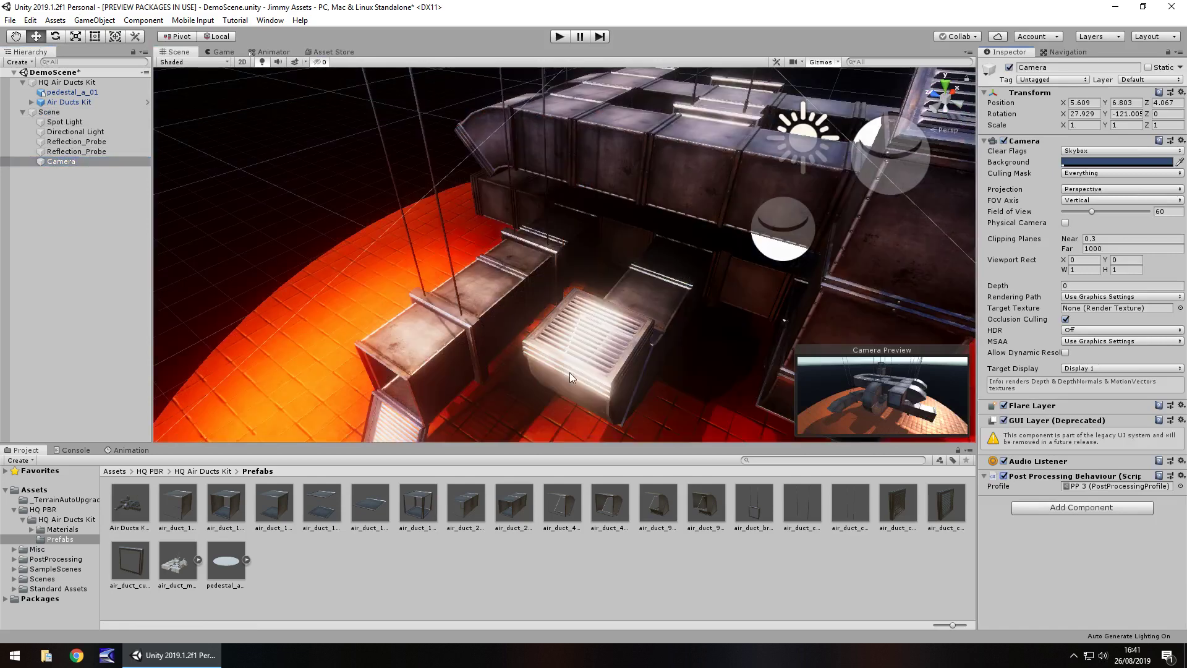
Examine the duct network with the post-processing effects from several angles.
{"action": "left_click_drag", "start_coordinate": [569, 372], "coordinate": [439, 276], "text": "alt"}
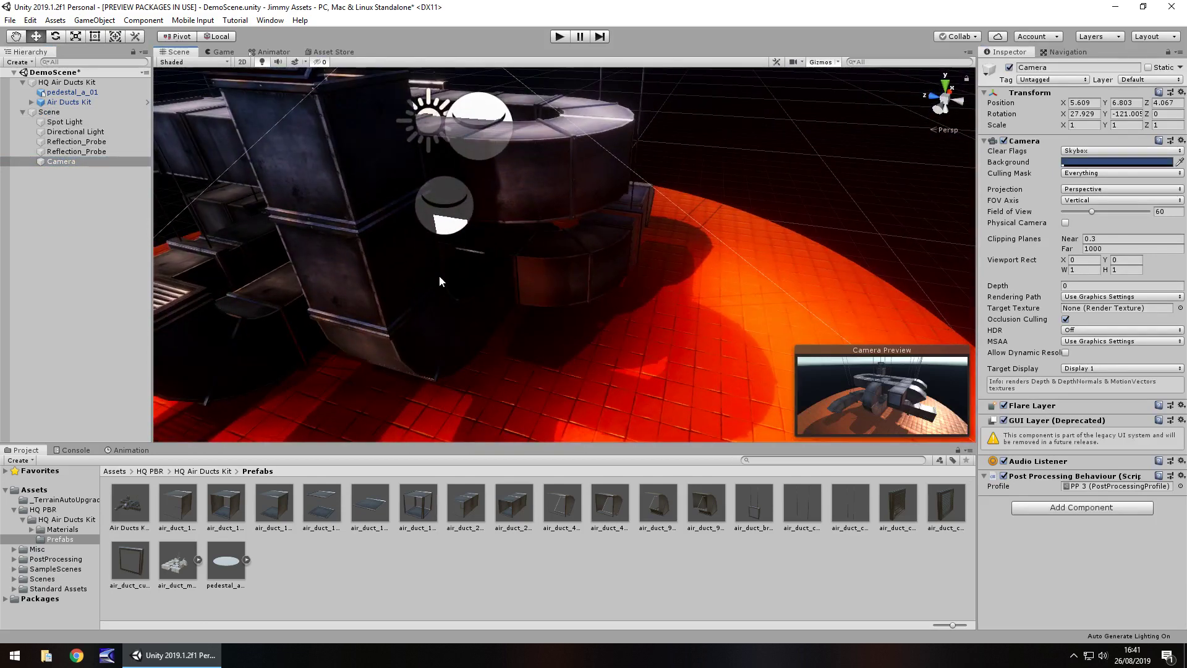
{"action": "right_click_drag", "start_coordinate": [559, 296], "coordinate": [492, 263]}
{"action": "key", "text": "w"}
{"action": "left_click_drag", "start_coordinate": [513, 299], "coordinate": [505, 263], "text": "alt"}
{"action": "right_click_drag", "start_coordinate": [505, 263], "coordinate": [696, 281]}
{"action": "scroll", "coordinate": [562, 261], "scroll_direction": "down", "scroll_amount": 10}
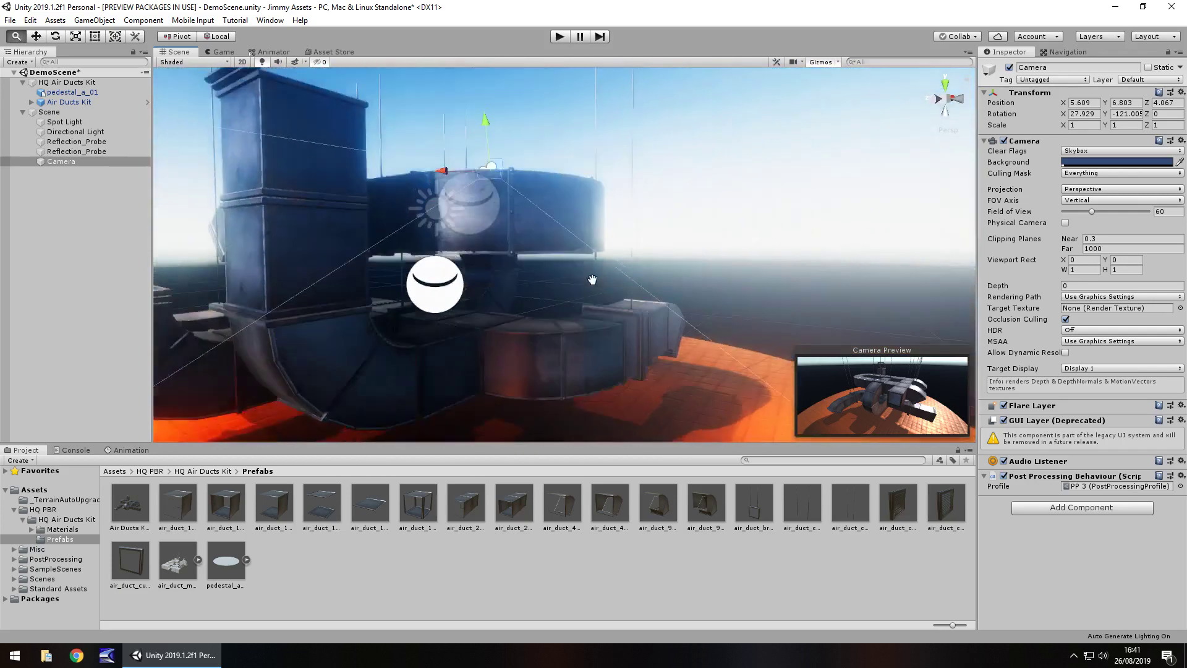
{"action": "right_click_drag", "start_coordinate": [551, 286], "coordinate": [575, 225]}
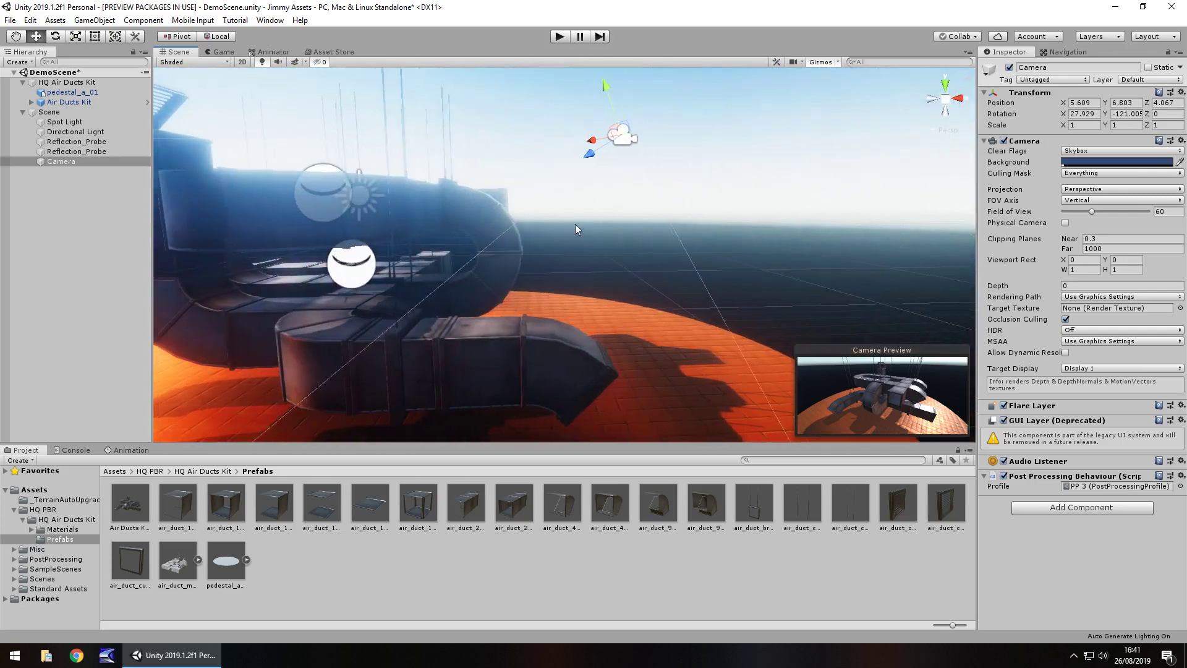
Try to delete the slatted cap at the end of the lower duct, and open the Air Ducts Kit prefab for editing.
{"action": "left_click", "coordinate": [559, 359]}
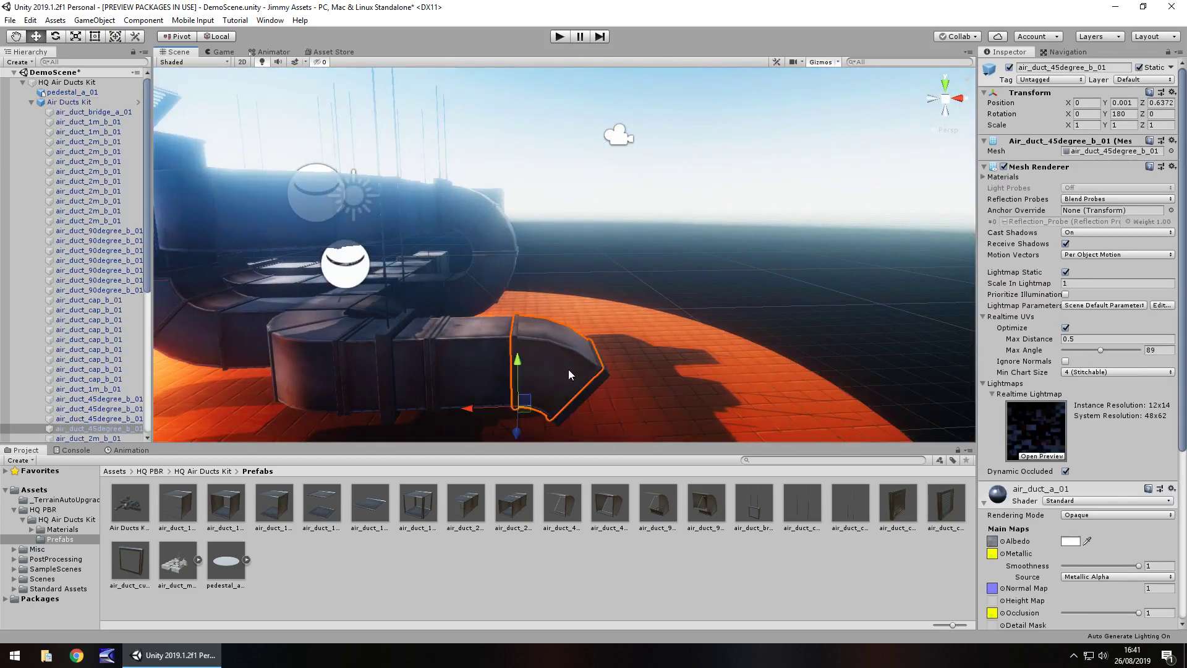
{"action": "left_click", "coordinate": [585, 395]}
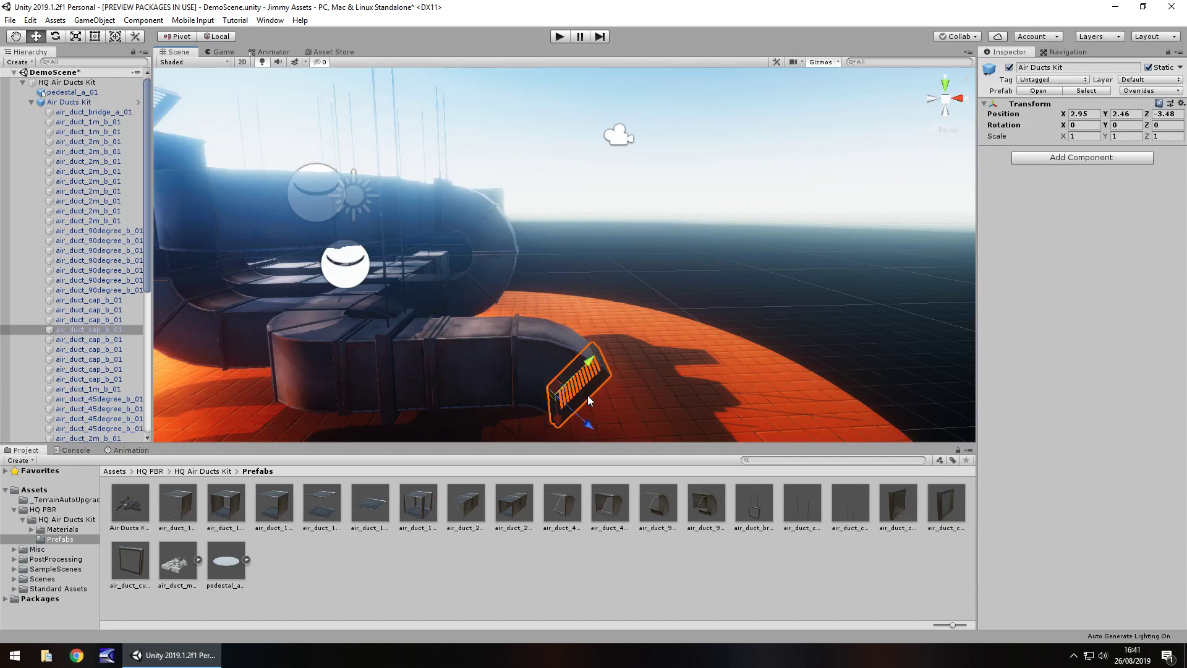
{"action": "key", "text": "Delete"}
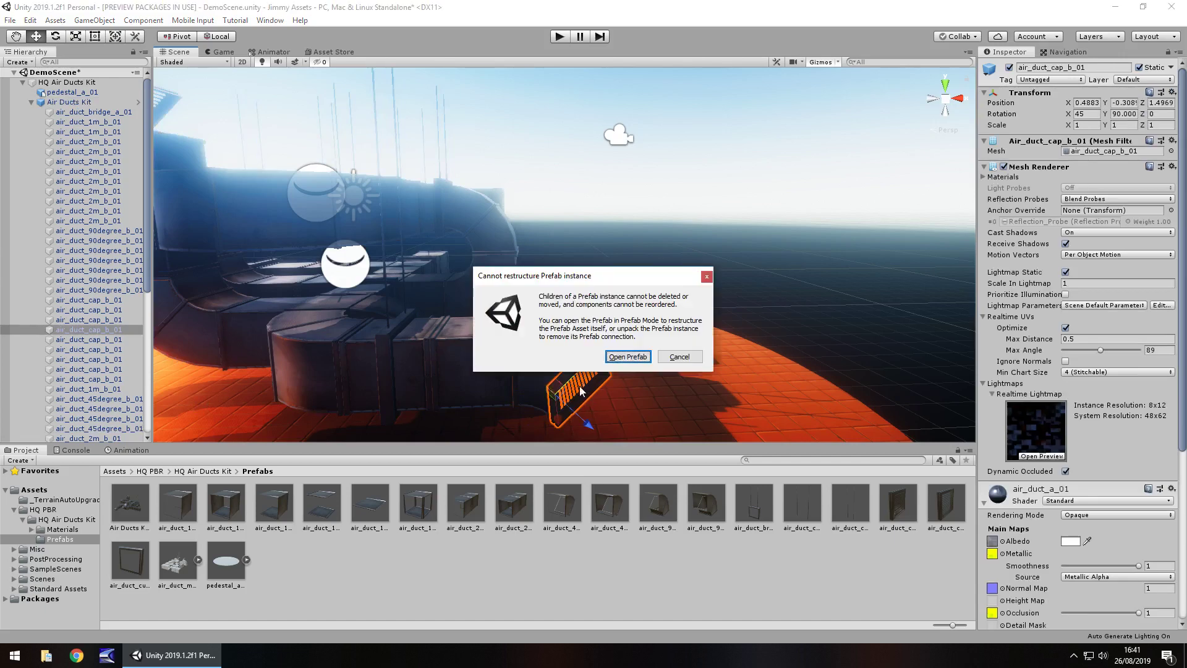
{"action": "left_click", "coordinate": [636, 357]}
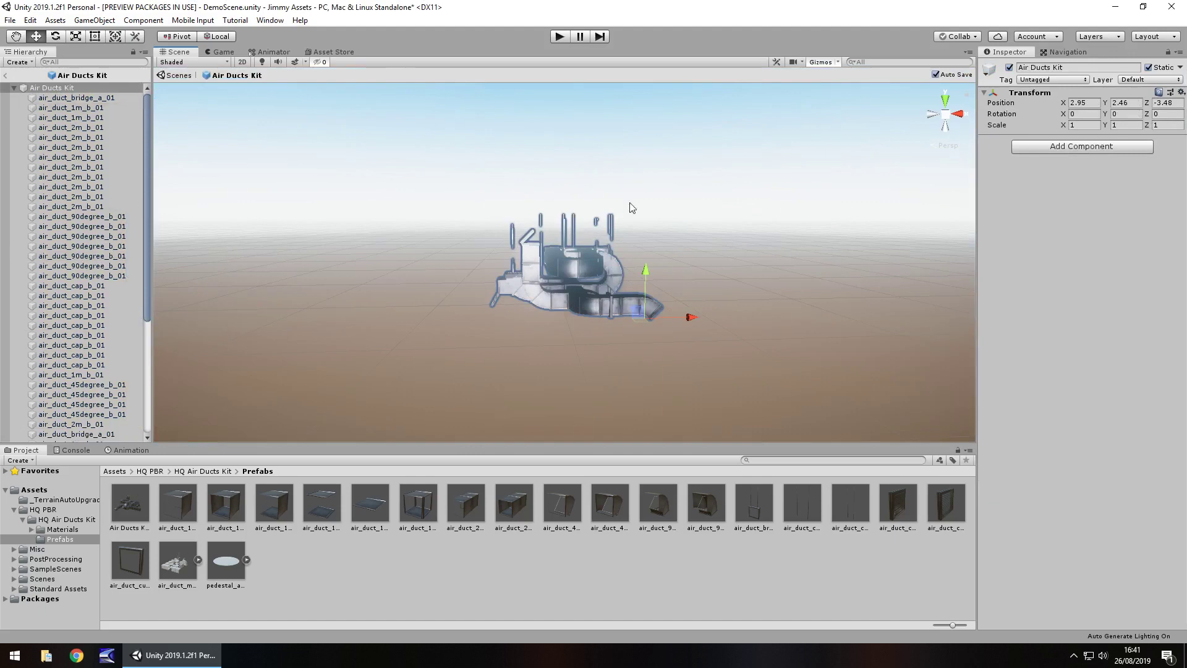
Delete the 45-degree bend and its slatted cap from the end of the lower duct in the prefab.
{"action": "scroll", "coordinate": [575, 269], "scroll_direction": "up", "scroll_amount": 10}
{"action": "middle_click_drag", "start_coordinate": [648, 288], "coordinate": [435, 216]}
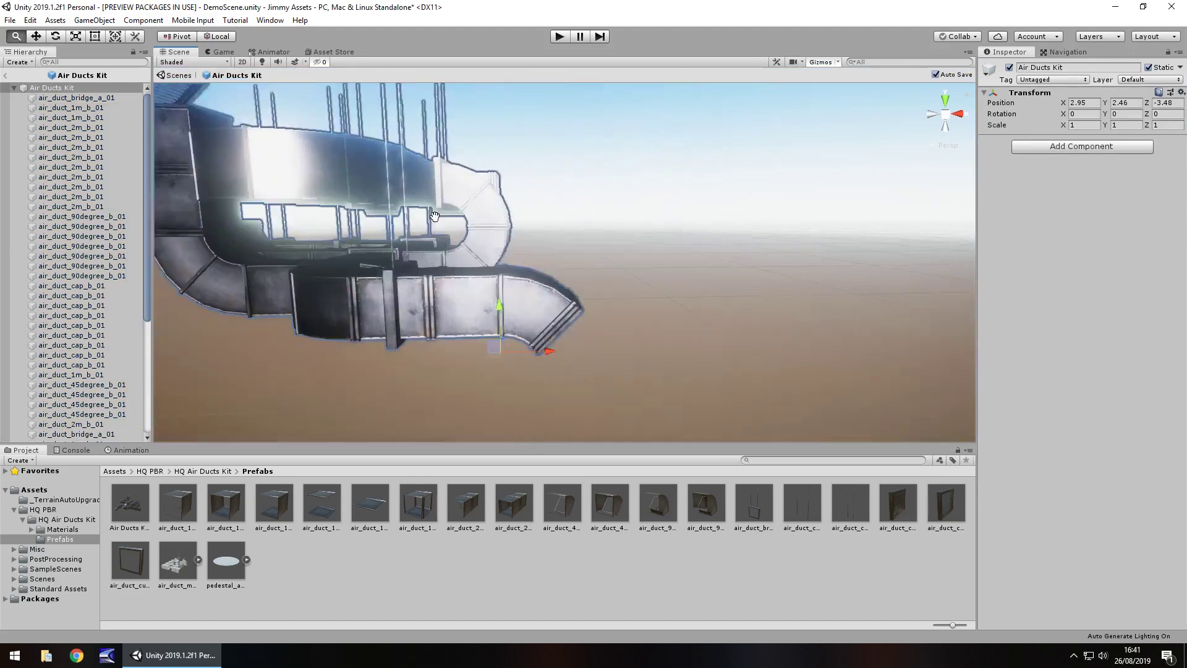
{"action": "scroll", "coordinate": [435, 215], "scroll_direction": "down", "scroll_amount": 2}
{"action": "left_click", "coordinate": [507, 304]}
{"action": "key", "text": "Delete"}
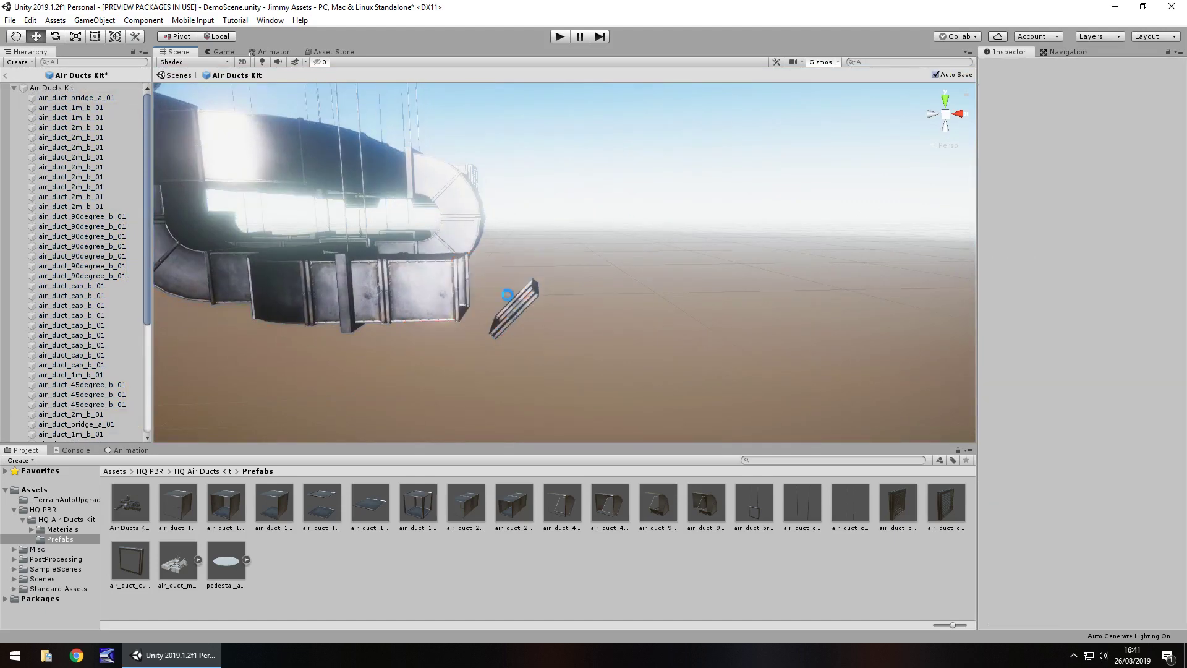
{"action": "left_click", "coordinate": [518, 307]}
{"action": "key", "text": "Delete"}
Extend the lower duct with three end-to-end copies of its air_duct_2m_b_01 end section along X, placing the last at X 5.921.
{"action": "left_click", "coordinate": [451, 283]}
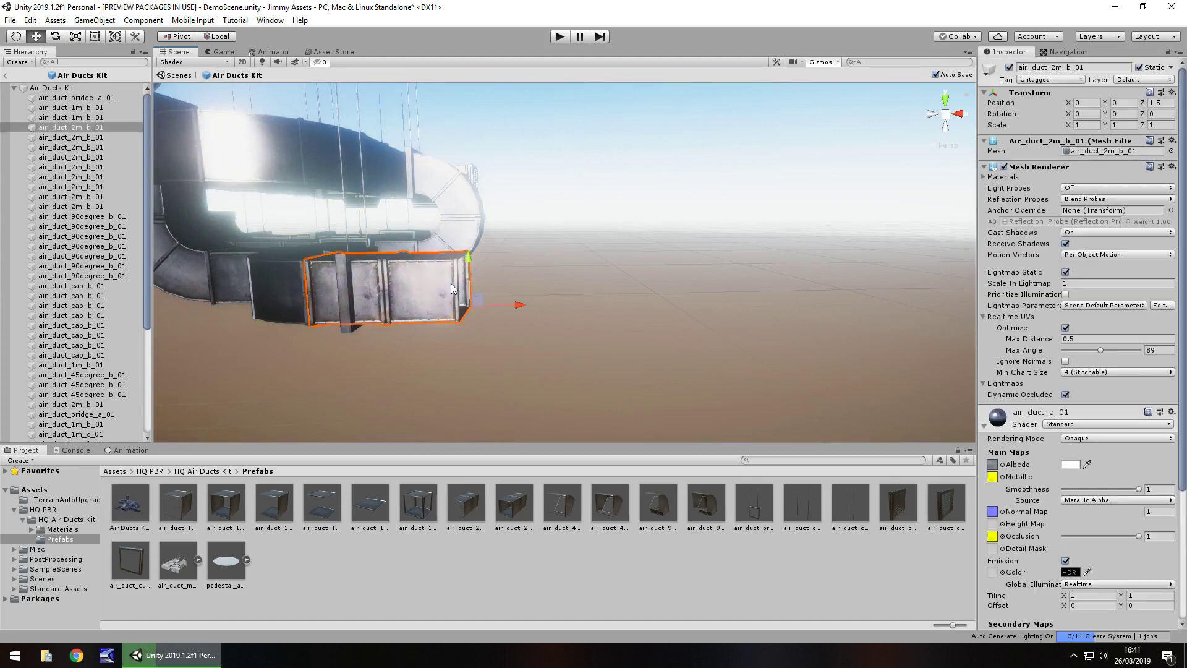
{"action": "key", "text": "ctrl+d"}
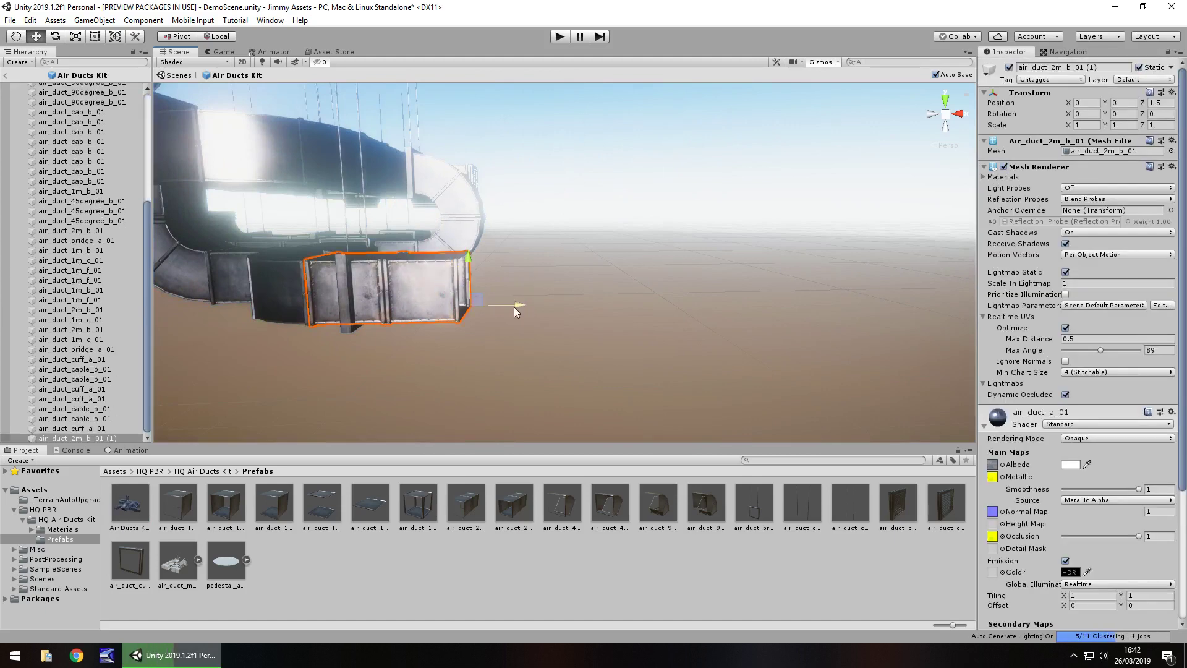
{"action": "left_click_drag", "start_coordinate": [513, 307], "coordinate": [636, 309]}
{"action": "right_click_drag", "start_coordinate": [727, 347], "coordinate": [687, 334]}
{"action": "key", "text": "ctrl+d"}
{"action": "left_click_drag", "start_coordinate": [709, 326], "coordinate": [995, 342]}
{"action": "key", "text": "ctrl+d"}
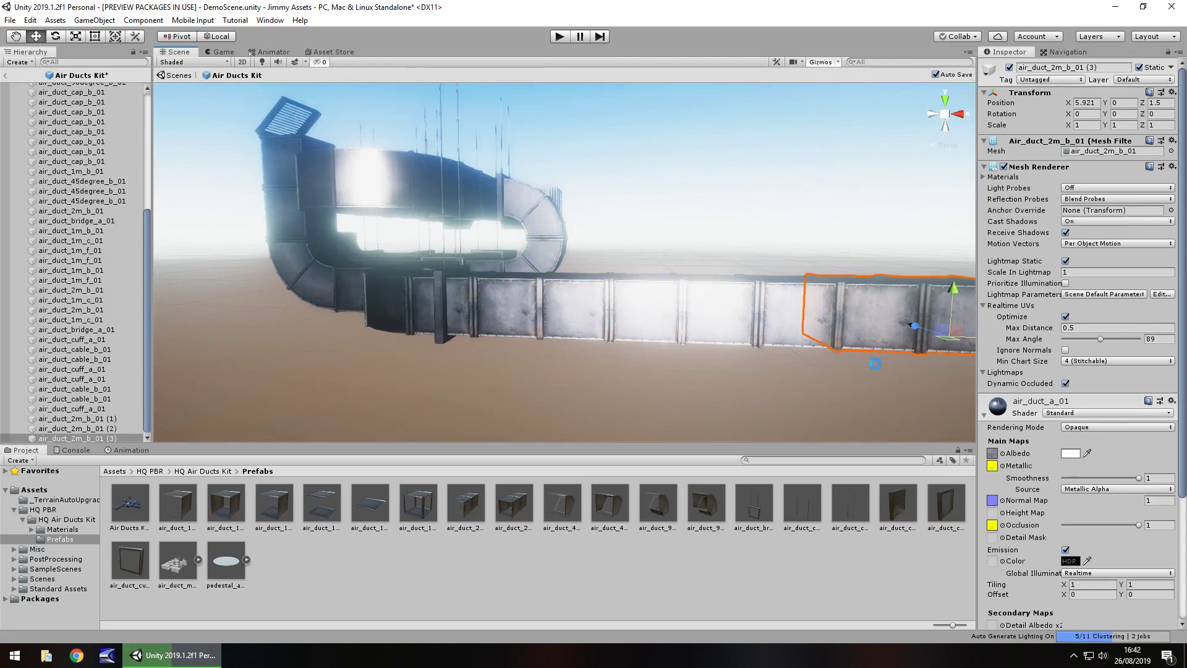
Examine the extended duct run and the rest of the Air Ducts Kit prefab from different angles.
{"action": "right_click_drag", "start_coordinate": [752, 354], "coordinate": [482, 277]}
{"action": "middle_click_drag", "start_coordinate": [483, 278], "coordinate": [557, 304]}
{"action": "right_click_drag", "start_coordinate": [557, 305], "coordinate": [824, 387], "text": "alt"}
{"action": "middle_click_drag", "start_coordinate": [824, 387], "coordinate": [593, 279]}
{"action": "right_click_drag", "start_coordinate": [594, 284], "coordinate": [531, 290], "text": "alt"}
{"action": "right_click_drag", "start_coordinate": [581, 218], "coordinate": [566, 272], "text": "alt"}
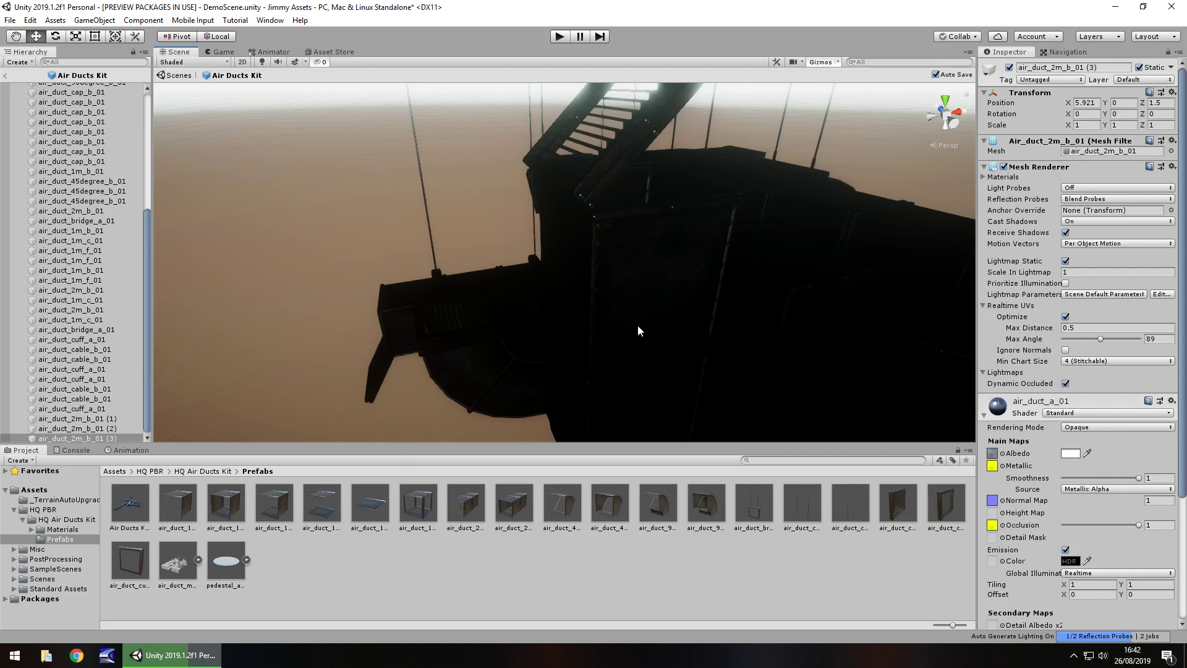
{"action": "middle_click_drag", "start_coordinate": [703, 323], "coordinate": [272, 262]}
{"action": "right_click_drag", "start_coordinate": [271, 262], "coordinate": [224, 288], "text": "alt"}
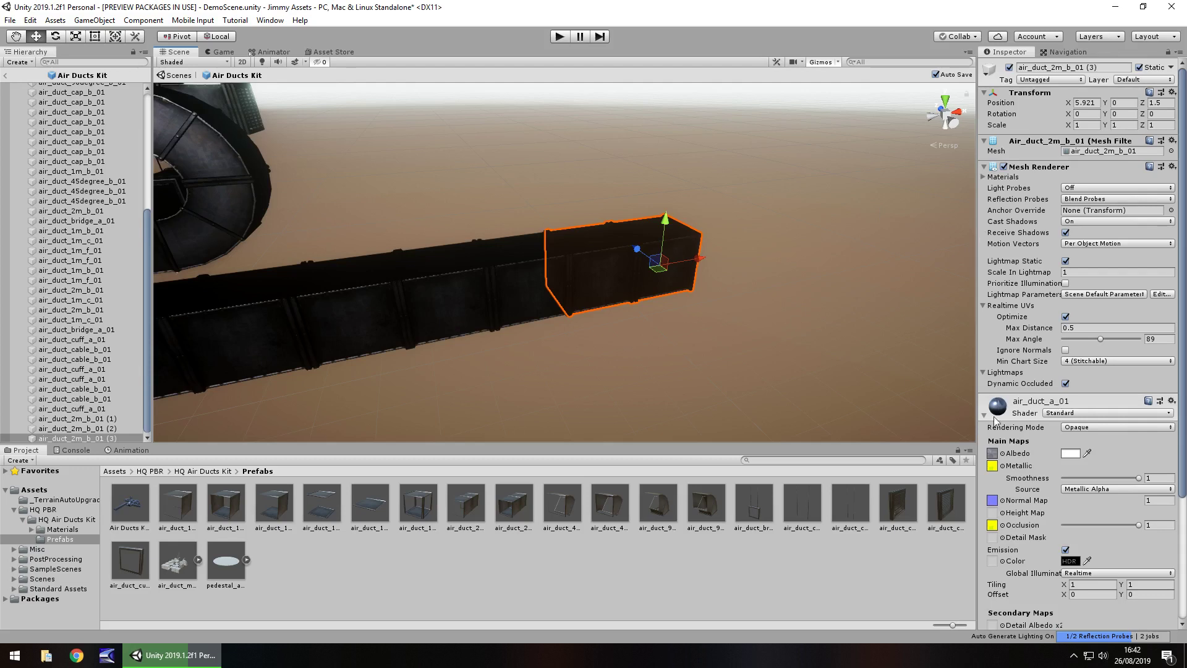
Reopen DemoScene from the HQ Air Ducts Kit folder without saving the modified scene.
{"action": "left_click", "coordinate": [45, 510]}
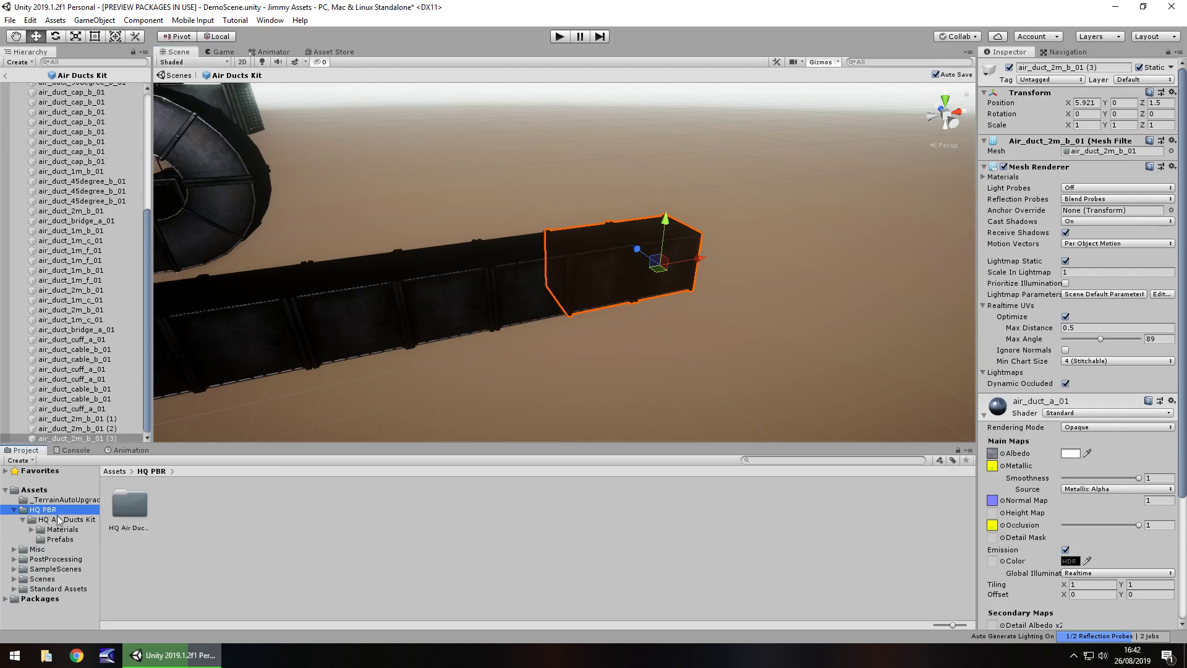
{"action": "left_click", "coordinate": [65, 519]}
{"action": "double_click", "coordinate": [223, 515]}
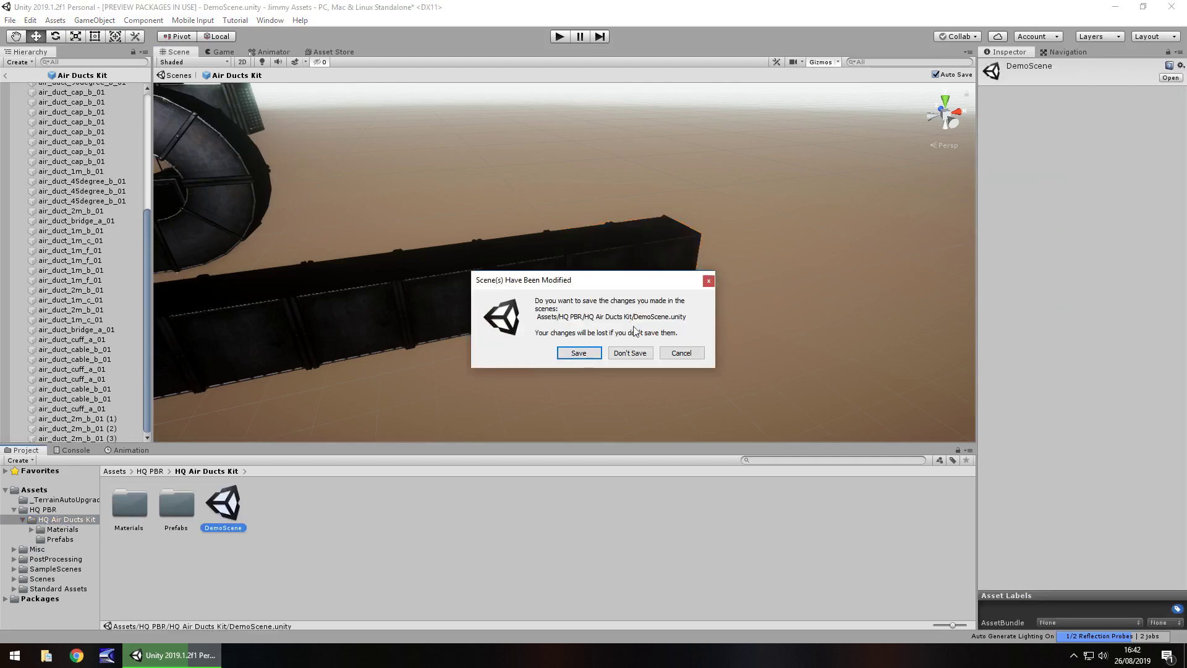
{"action": "left_click", "coordinate": [624, 357]}
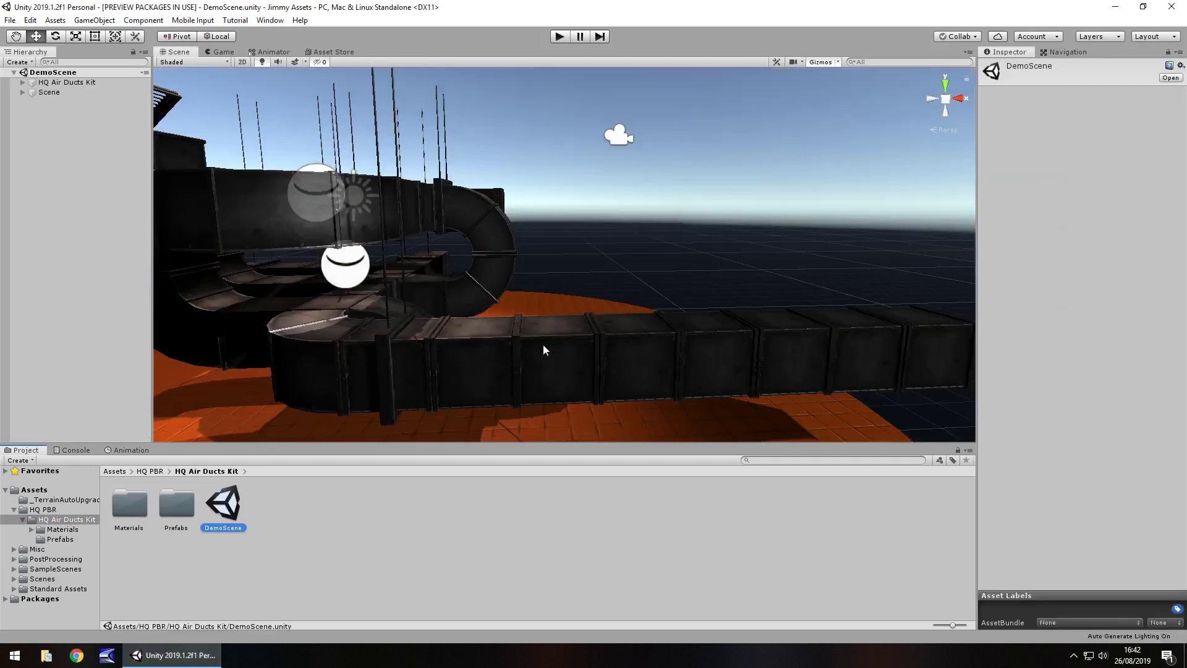
Change the smoothness source of the vertical duct's air_duct_a_01 material to Albedo Alpha and set its smoothness to 0.615.
{"action": "left_click_drag", "start_coordinate": [543, 344], "coordinate": [602, 262], "text": "alt"}
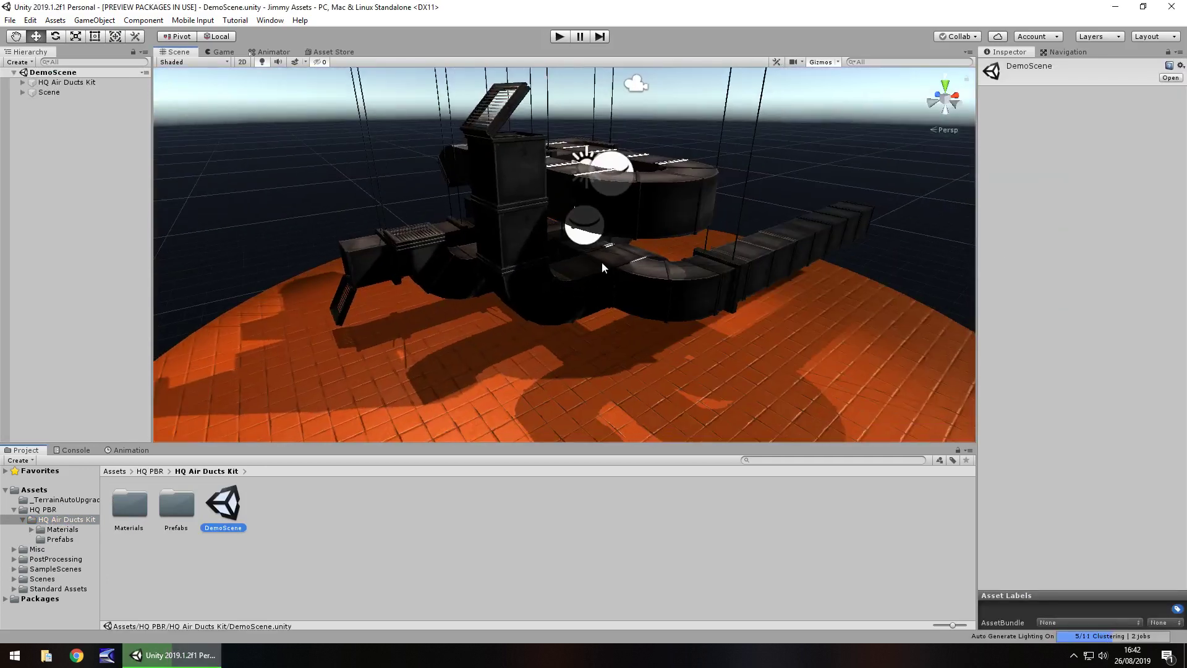
{"action": "left_click", "coordinate": [513, 265]}
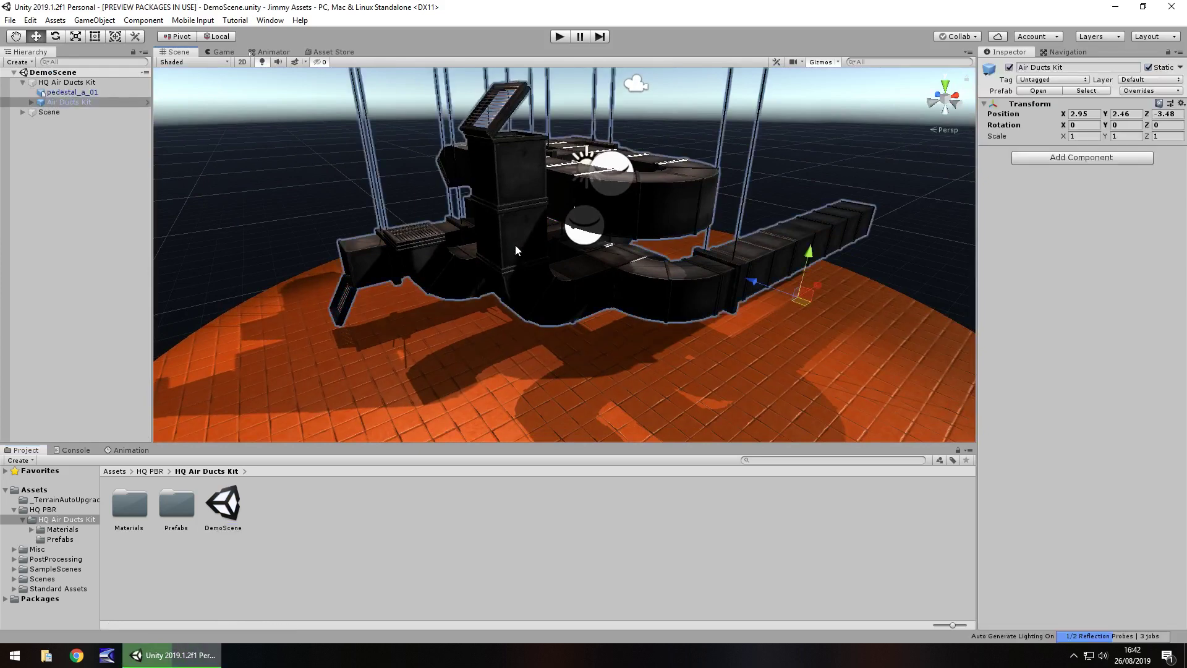
{"action": "left_click", "coordinate": [515, 244]}
{"action": "scroll", "coordinate": [1021, 465], "scroll_direction": "down", "scroll_amount": 5}
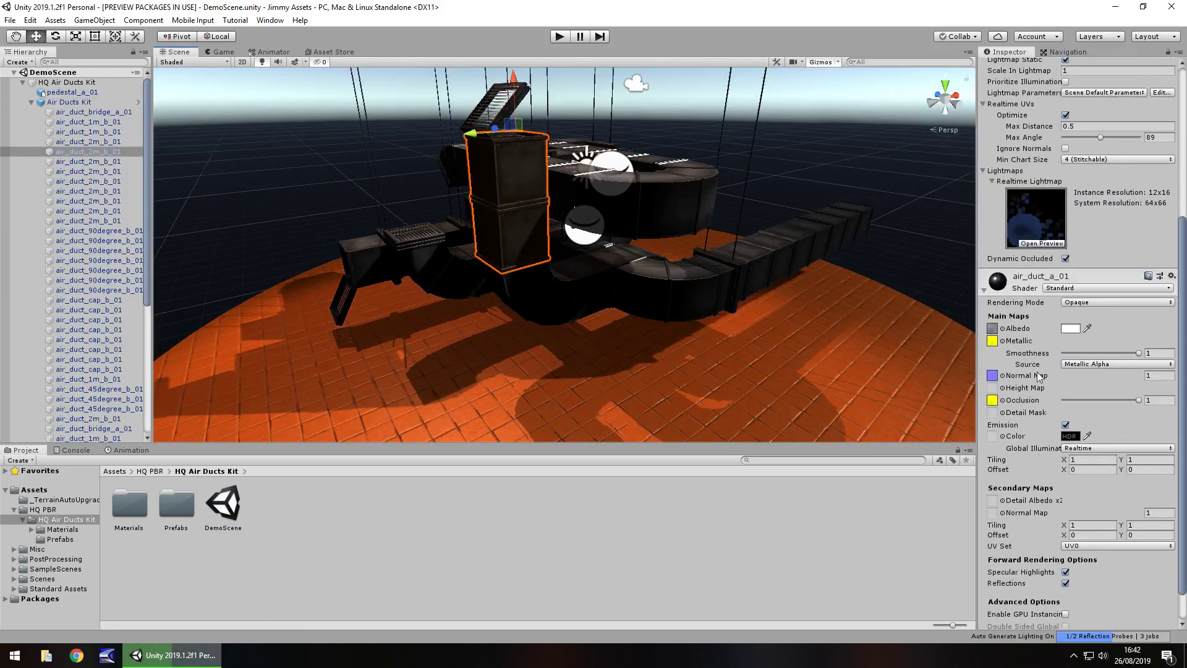
{"action": "left_click", "coordinate": [1099, 365]}
{"action": "left_click", "coordinate": [1097, 392]}
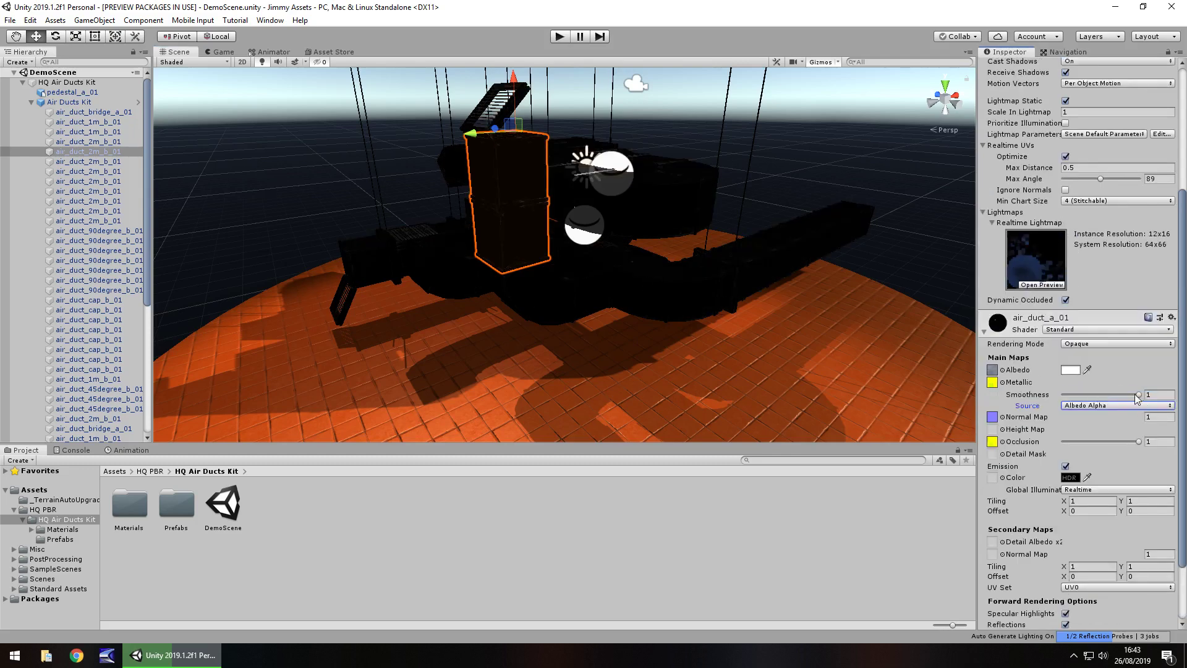
{"action": "left_click_drag", "start_coordinate": [1138, 395], "coordinate": [1113, 412]}
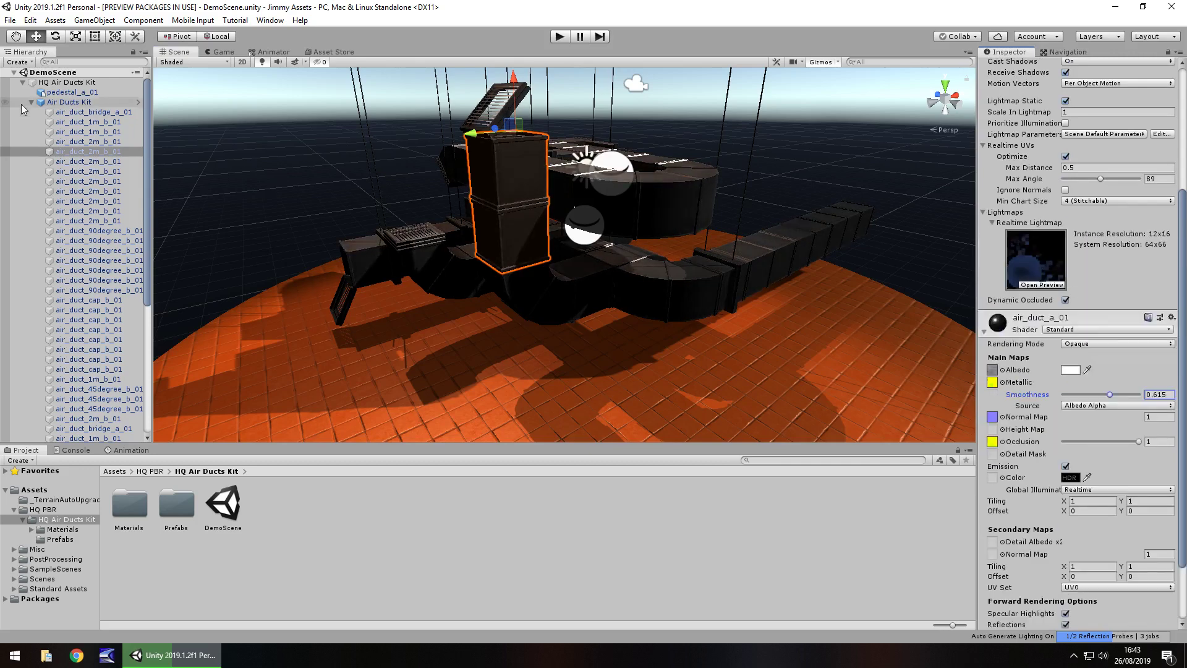
Expand the Scene group, select its Camera object and frame it in the view to inspect its placement and settings.
{"action": "scroll", "coordinate": [79, 408], "scroll_direction": "down", "scroll_amount": 6}
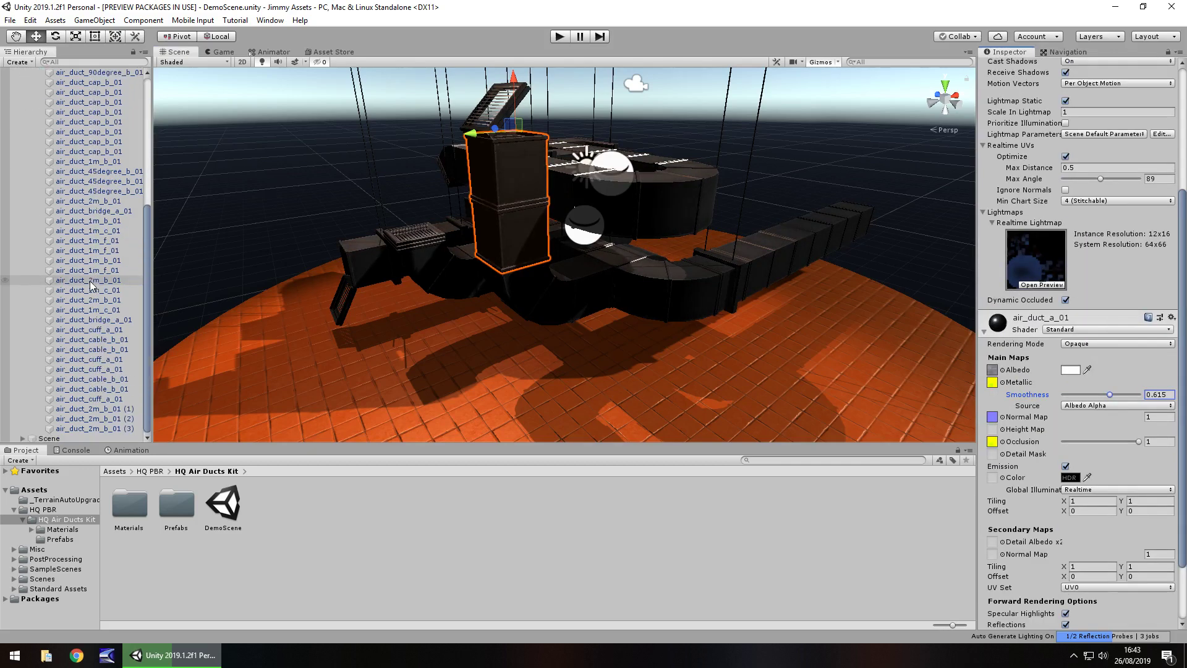
{"action": "left_click", "coordinate": [57, 439]}
{"action": "left_click", "coordinate": [23, 439]}
{"action": "scroll", "coordinate": [29, 434], "scroll_direction": "down", "scroll_amount": 2}
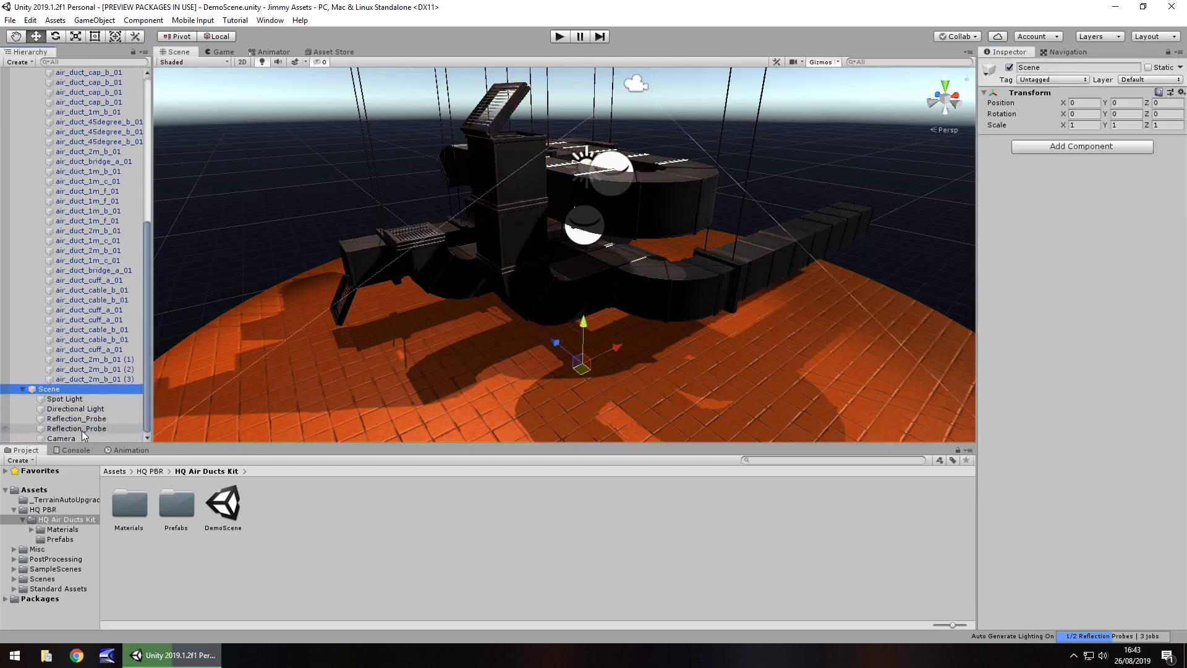
{"action": "left_click", "coordinate": [79, 438]}
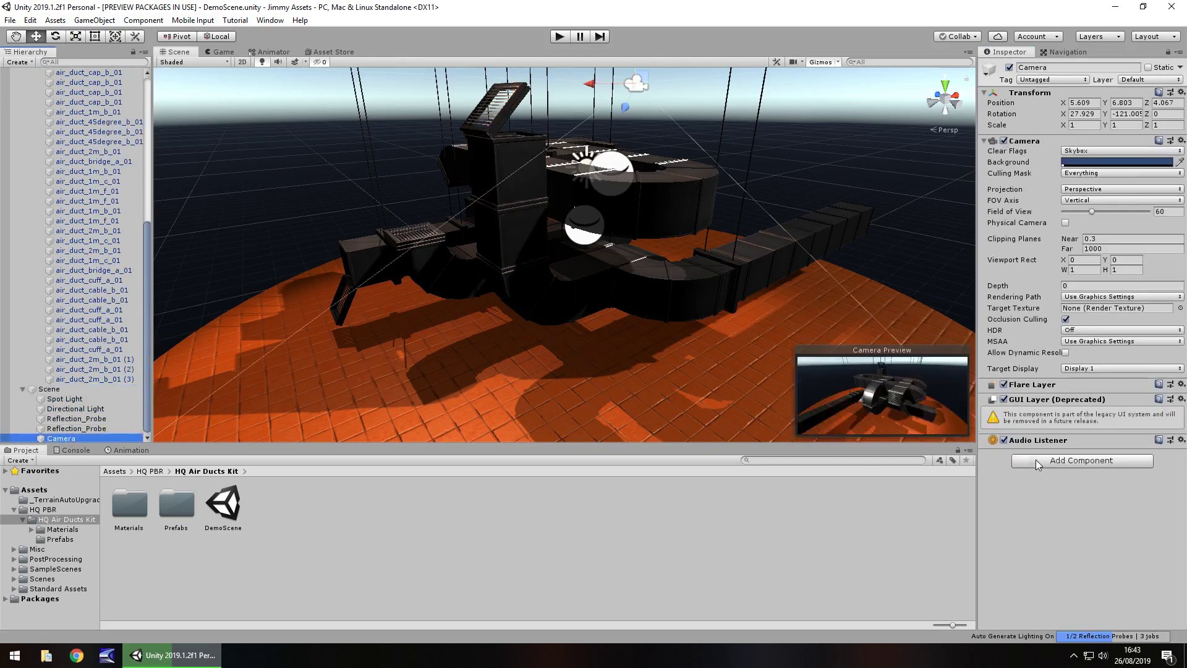
{"action": "key", "text": "f"}
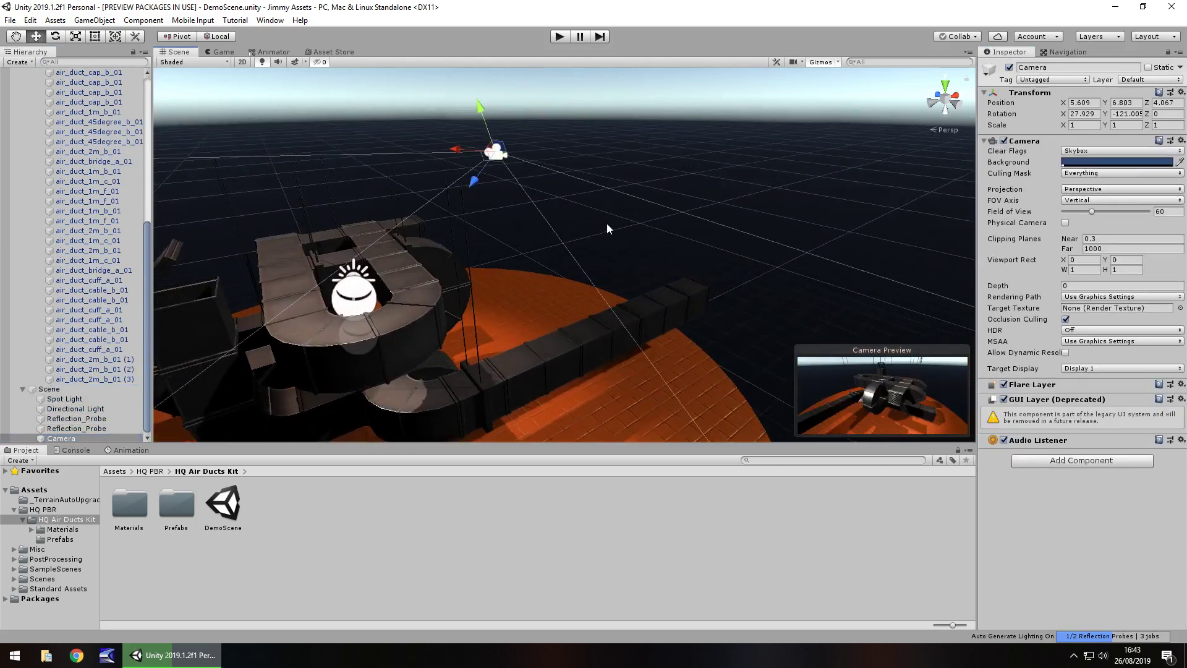
Set the albedo colour of the air_duct_a_01 material to red (FF0000) through the upper duct's 90-degree bend.
{"action": "right_click_drag", "start_coordinate": [600, 310], "coordinate": [552, 305]}
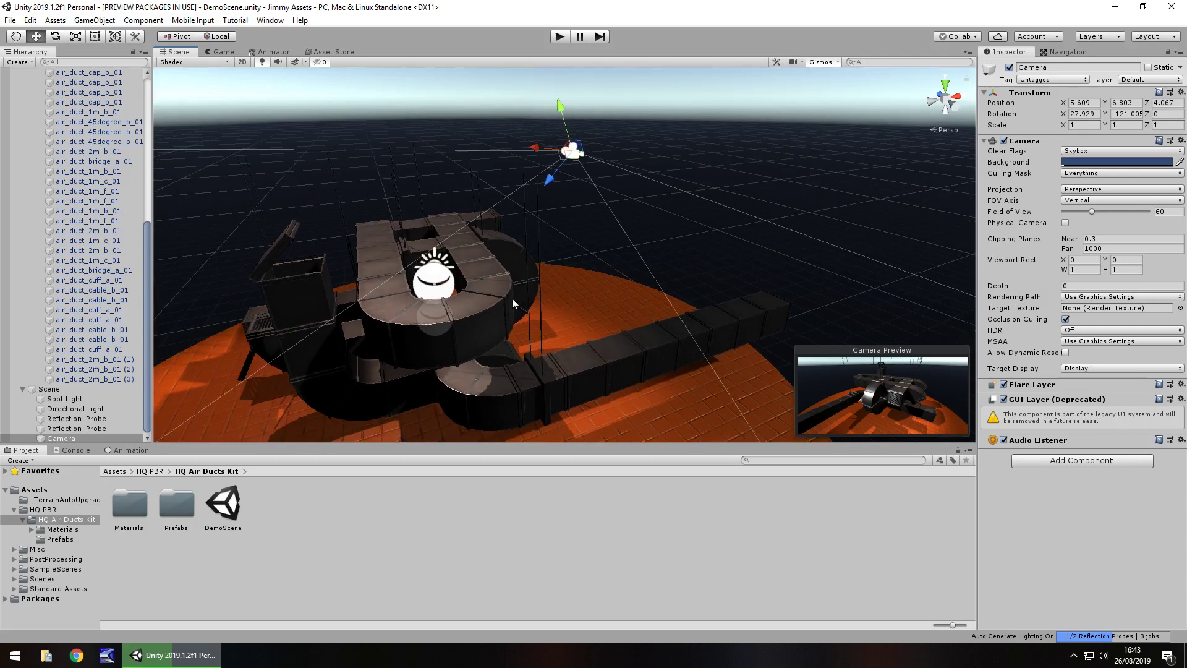
{"action": "left_click", "coordinate": [487, 296]}
{"action": "left_click", "coordinate": [480, 307]}
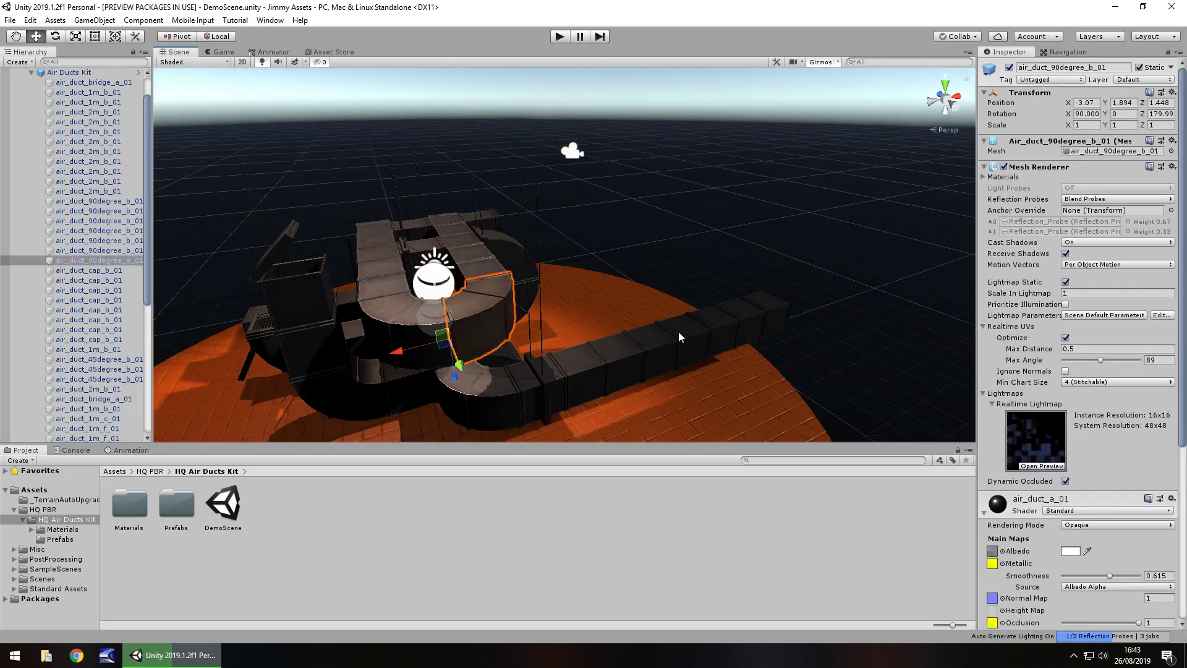
{"action": "left_click", "coordinate": [1003, 551]}
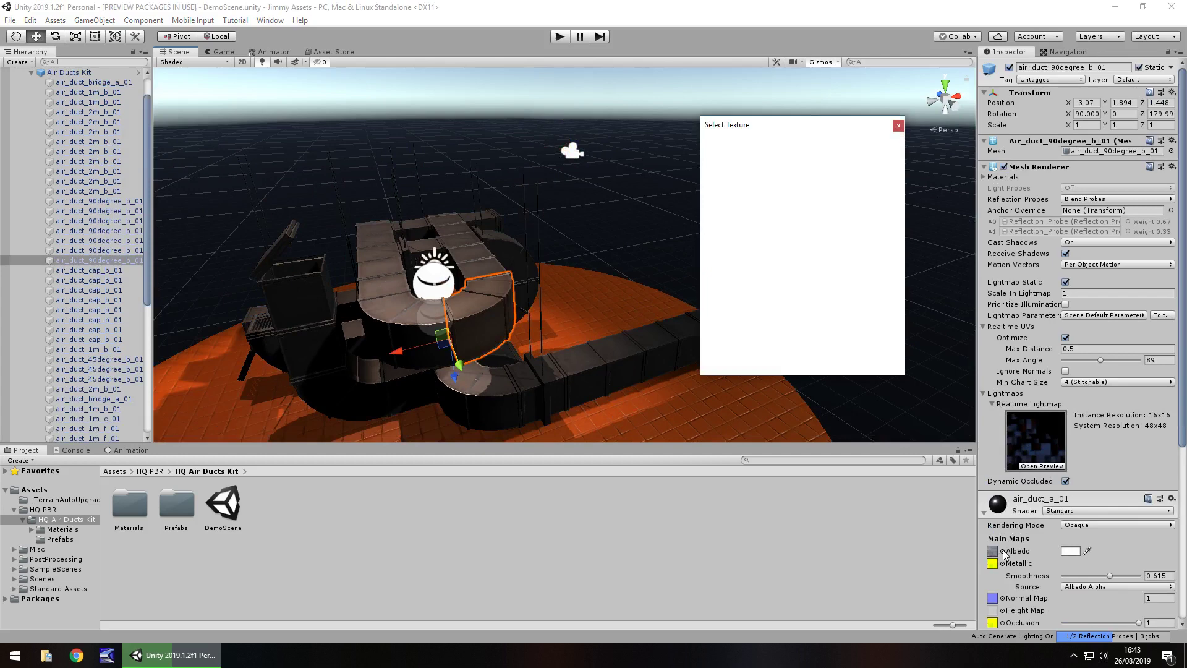
{"action": "left_click", "coordinate": [898, 125]}
{"action": "left_click", "coordinate": [1072, 551]}
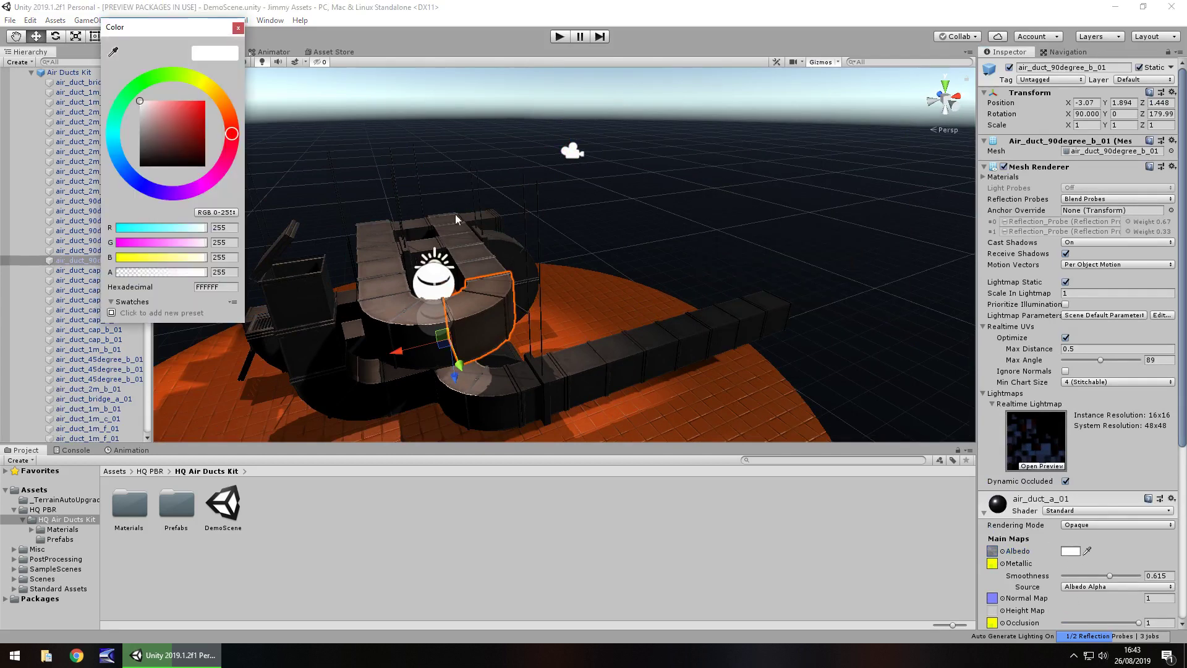
{"action": "left_click", "coordinate": [199, 106]}
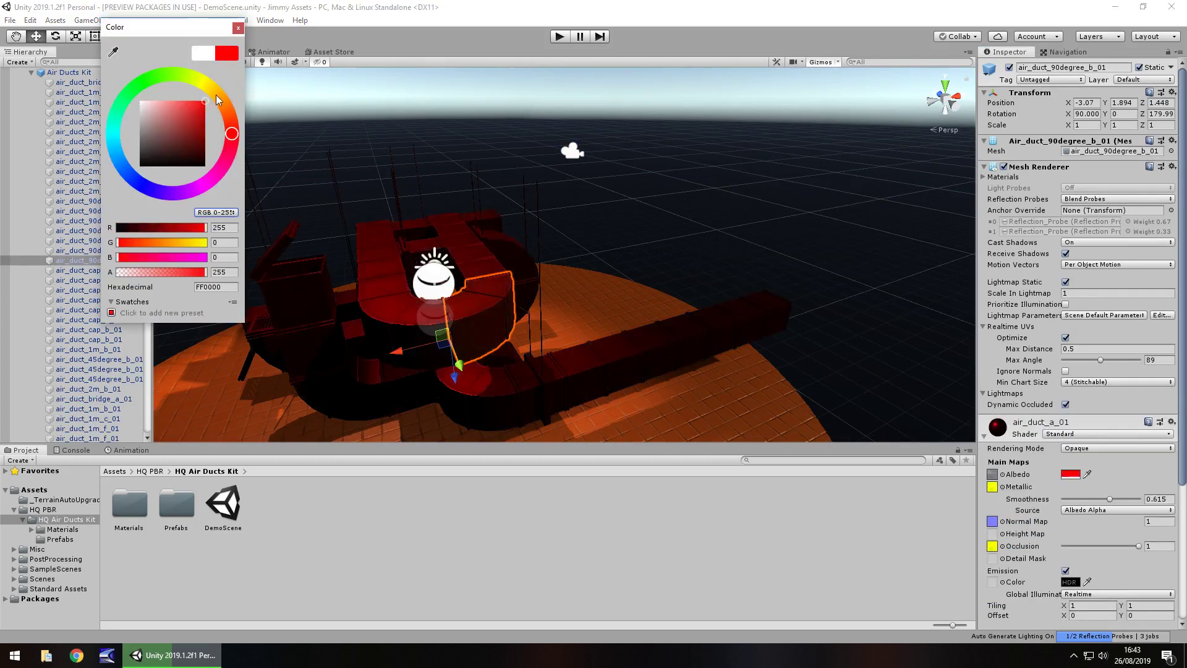
{"action": "left_click", "coordinate": [238, 28]}
Examine the recoloured duct assembly from different sides, both close up and from a distance.
{"action": "middle_click_drag", "start_coordinate": [574, 270], "coordinate": [672, 268]}
{"action": "right_click_drag", "start_coordinate": [672, 267], "coordinate": [806, 279]}
{"action": "middle_click_drag", "start_coordinate": [403, 335], "coordinate": [431, 275]}
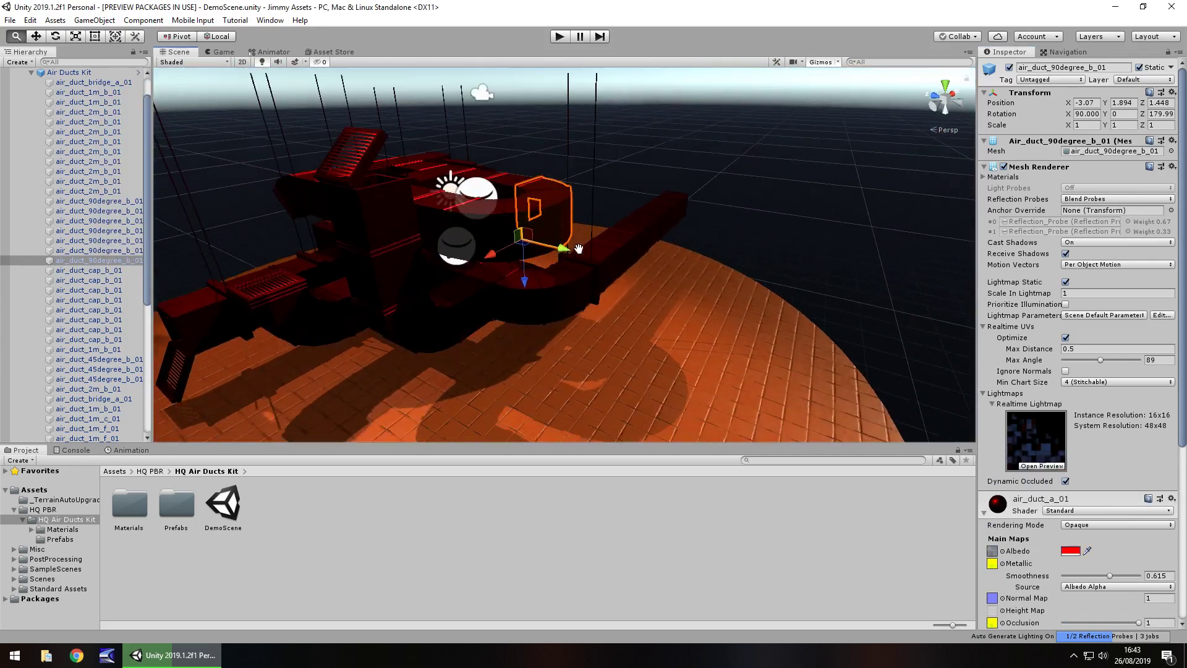
{"action": "left_click_drag", "start_coordinate": [452, 277], "coordinate": [347, 261], "text": "alt"}
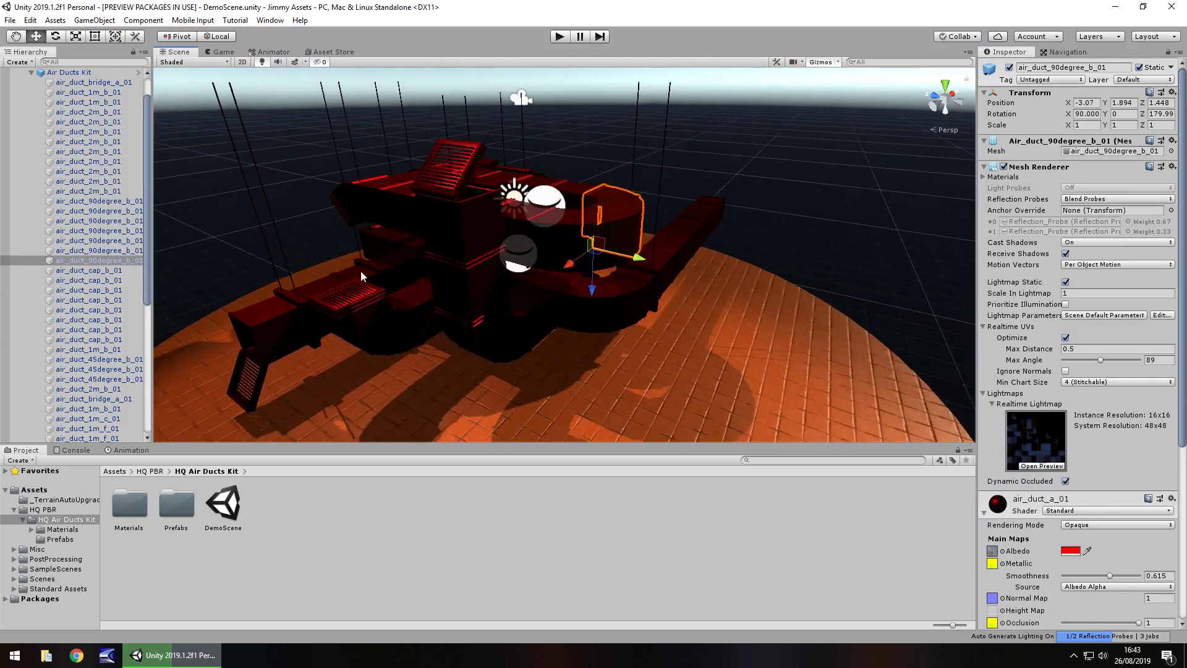
{"action": "scroll", "coordinate": [408, 290], "scroll_direction": "up", "scroll_amount": 4}
{"action": "right_click_drag", "start_coordinate": [697, 311], "coordinate": [702, 265]}
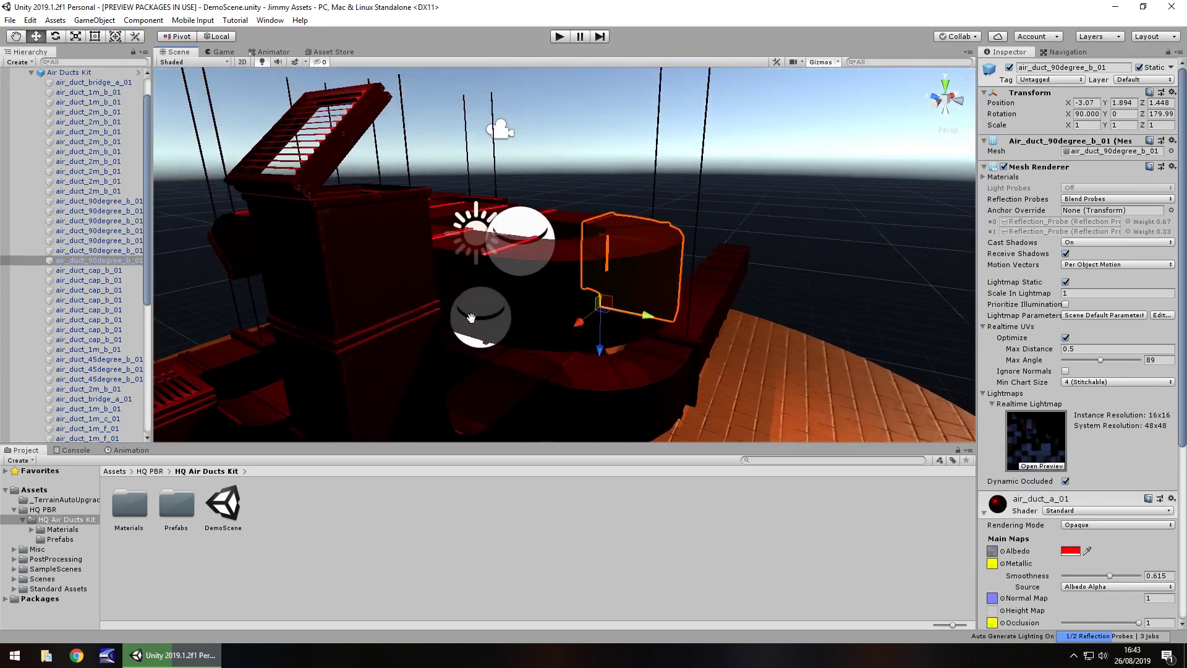
{"action": "middle_click_drag", "start_coordinate": [471, 318], "coordinate": [497, 264]}
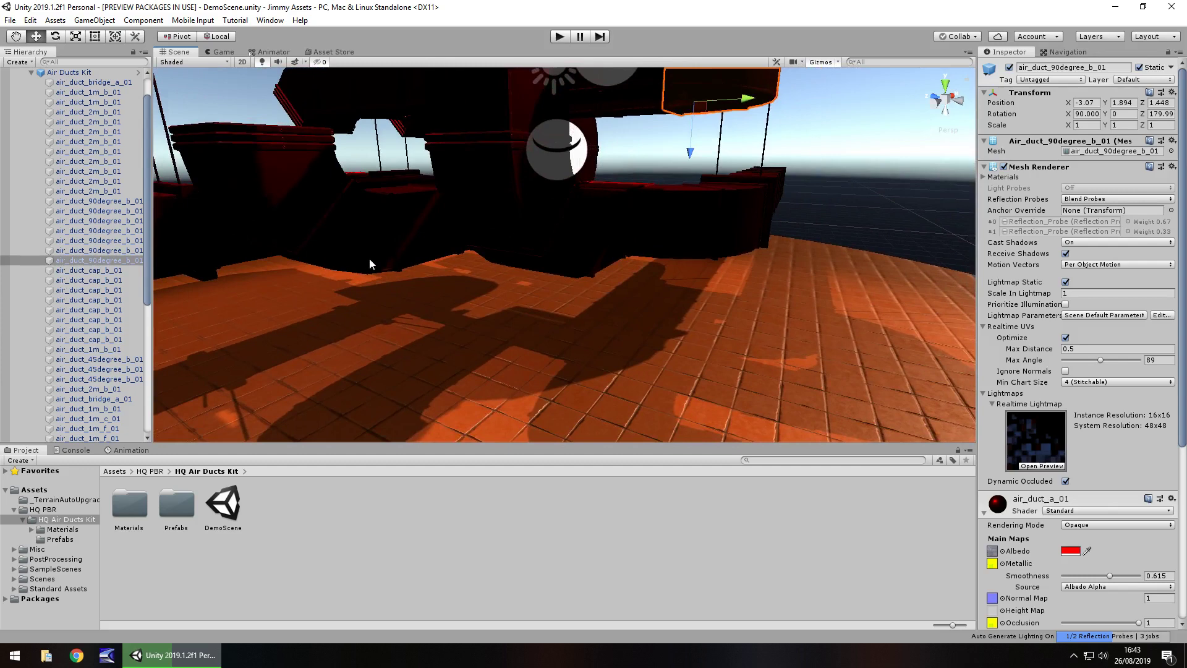
{"action": "left_click_drag", "start_coordinate": [370, 258], "coordinate": [493, 273], "text": "alt"}
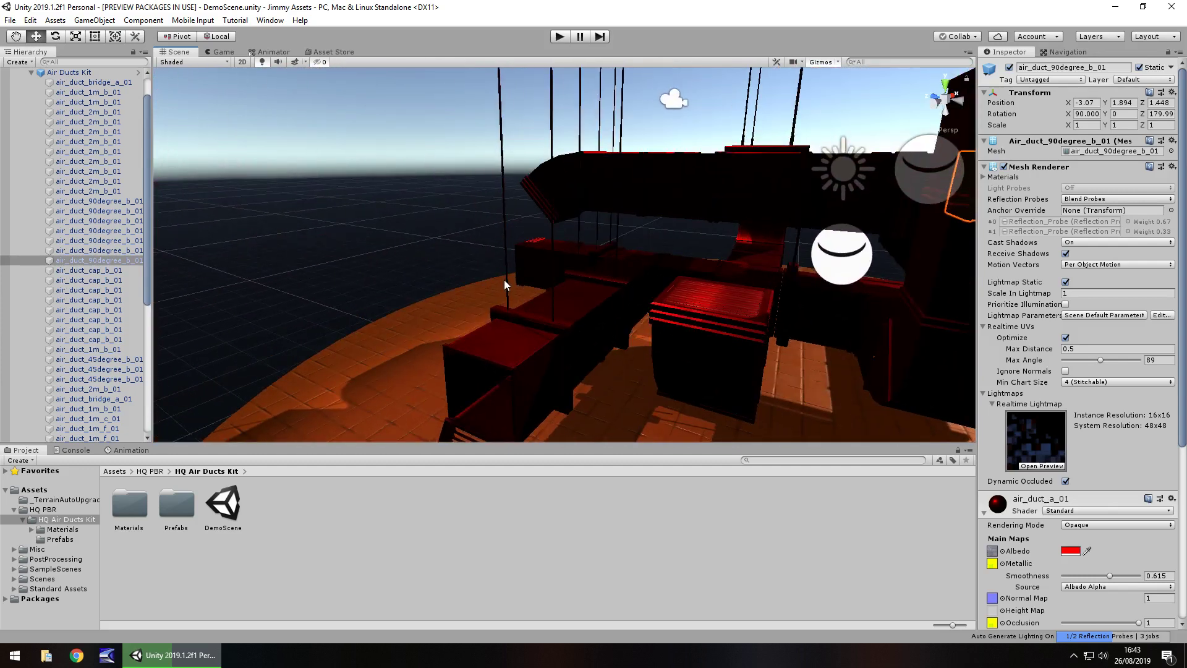
{"action": "scroll", "coordinate": [581, 299], "scroll_direction": "up", "scroll_amount": 4}
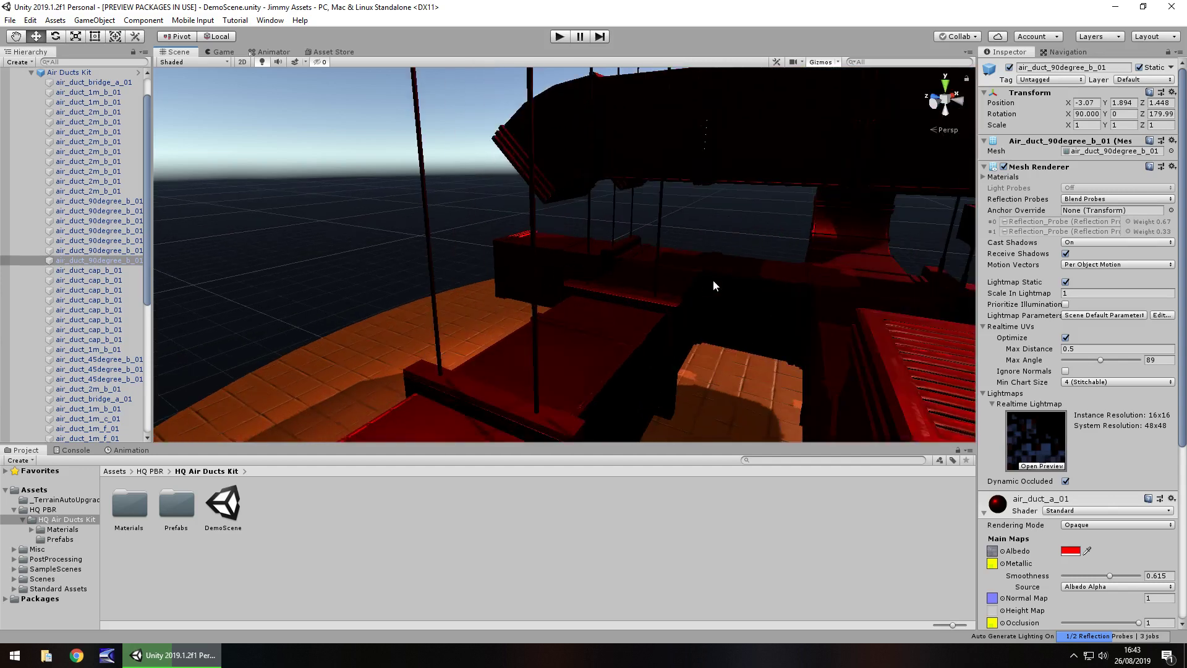
{"action": "scroll", "coordinate": [692, 259], "scroll_direction": "up", "scroll_amount": 5}
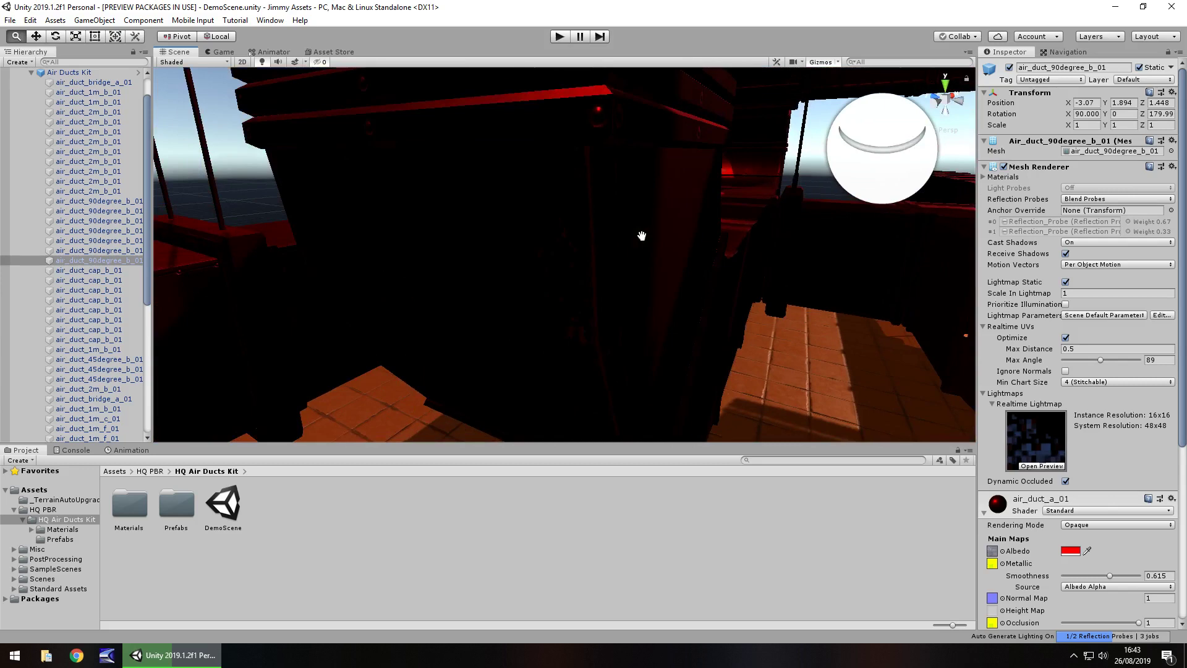
{"action": "scroll", "coordinate": [610, 281], "scroll_direction": "down", "scroll_amount": 5}
{"action": "left_click_drag", "start_coordinate": [609, 274], "coordinate": [497, 298], "text": "alt"}
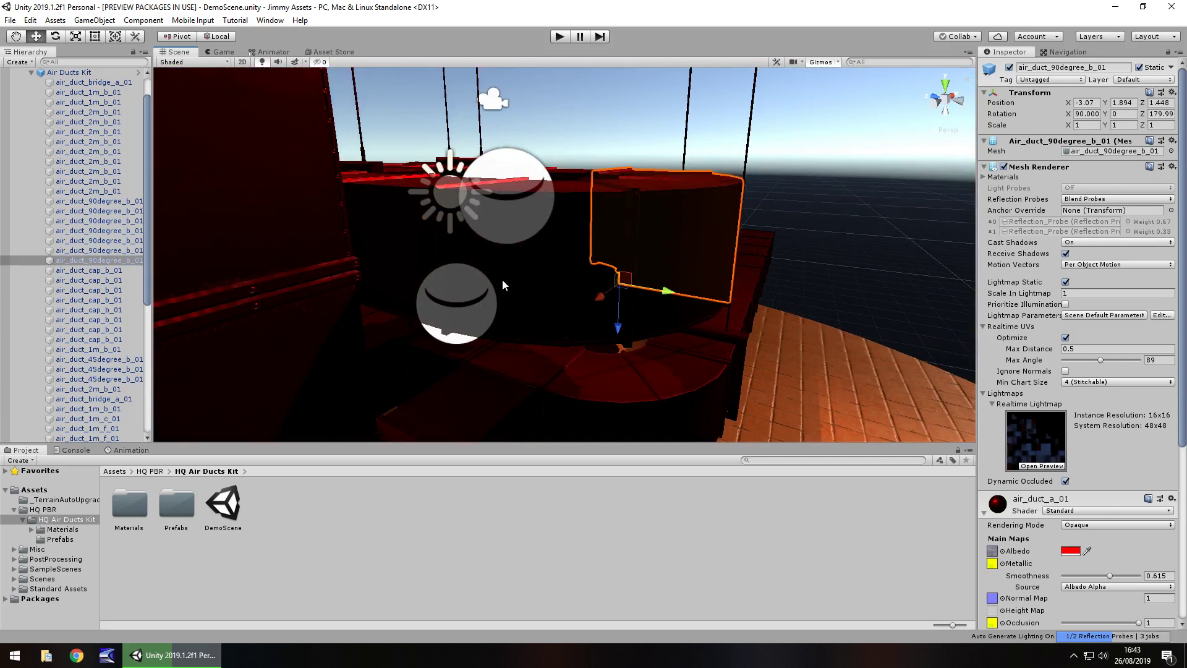
{"action": "scroll", "coordinate": [503, 279], "scroll_direction": "down", "scroll_amount": 3}
{"action": "scroll", "coordinate": [503, 280], "scroll_direction": "down", "scroll_amount": 3}
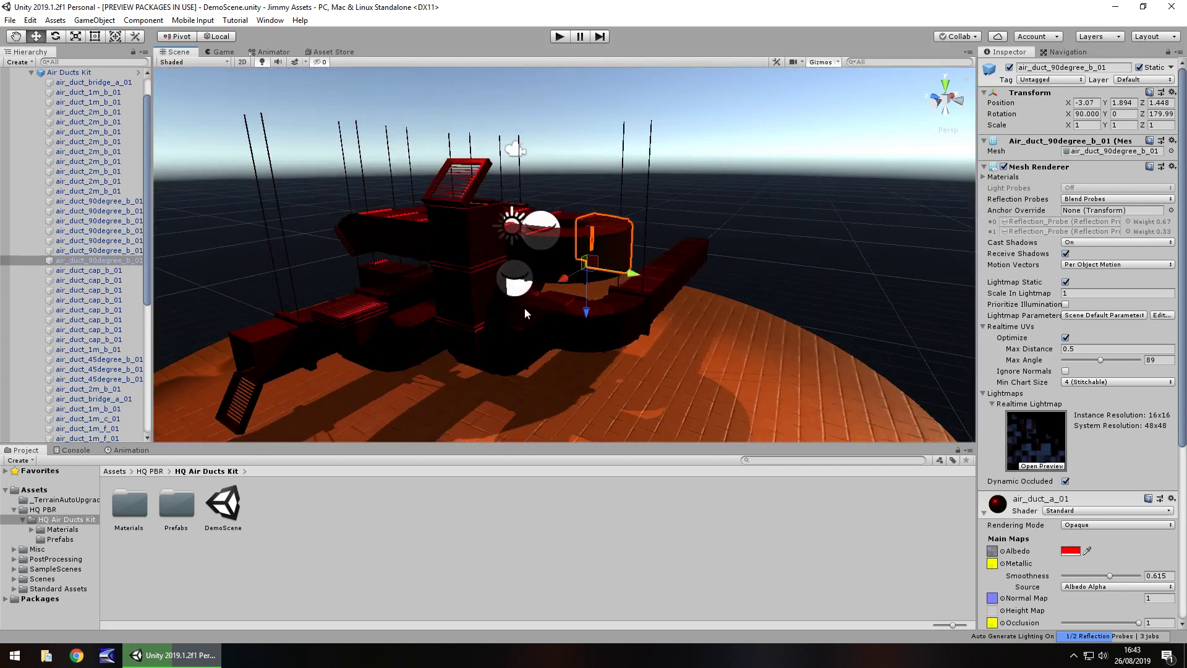
{"action": "right_click_drag", "start_coordinate": [700, 194], "coordinate": [554, 228]}
{"action": "key", "text": "d"}
{"action": "key", "text": "Right"}
{"action": "right_click_drag", "start_coordinate": [477, 183], "coordinate": [628, 188]}
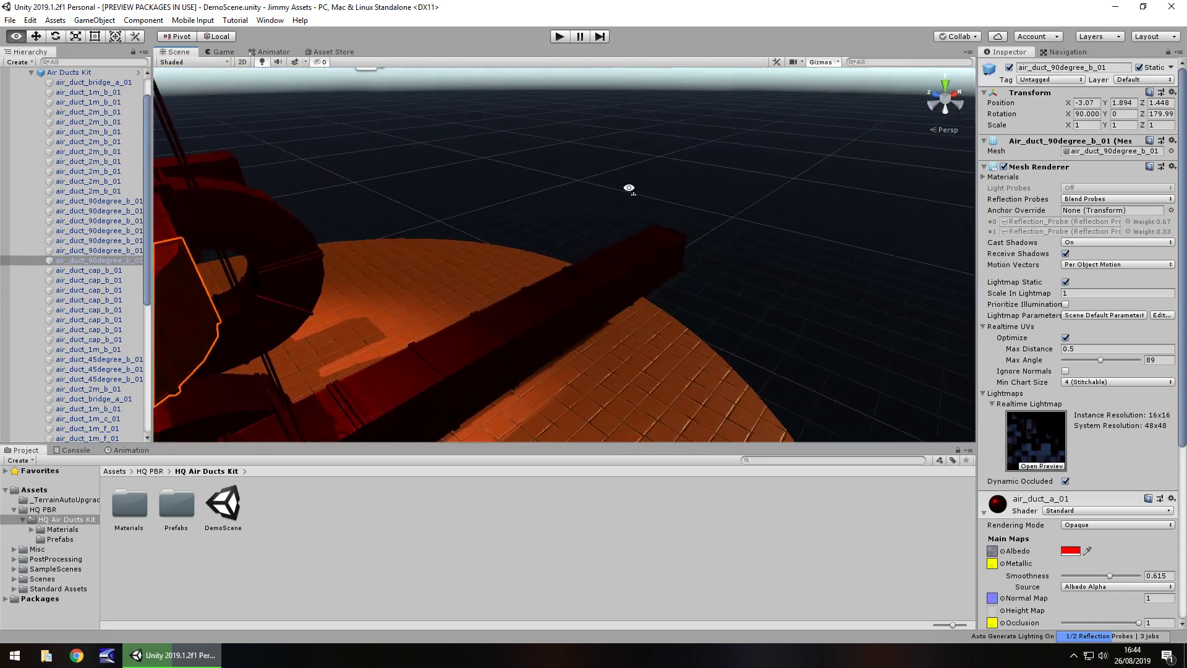
{"action": "middle_click_drag", "start_coordinate": [413, 204], "coordinate": [547, 213]}
{"action": "middle_click_drag", "start_coordinate": [436, 265], "coordinate": [499, 266]}
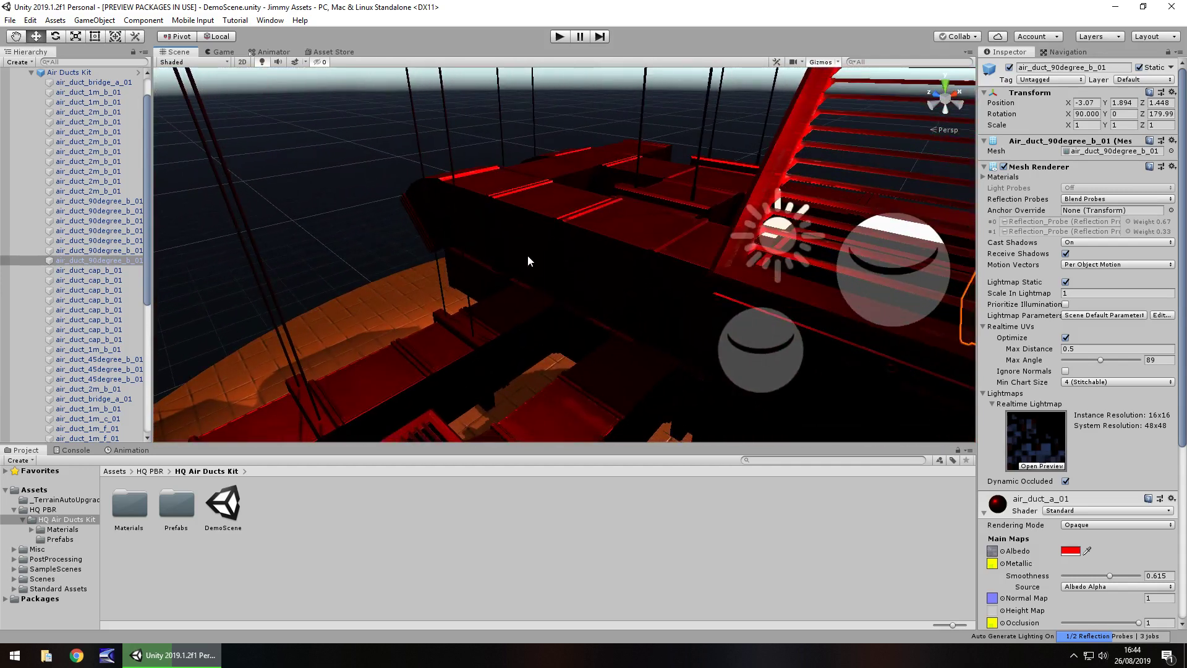
{"action": "scroll", "coordinate": [535, 261], "scroll_direction": "down", "scroll_amount": 8}
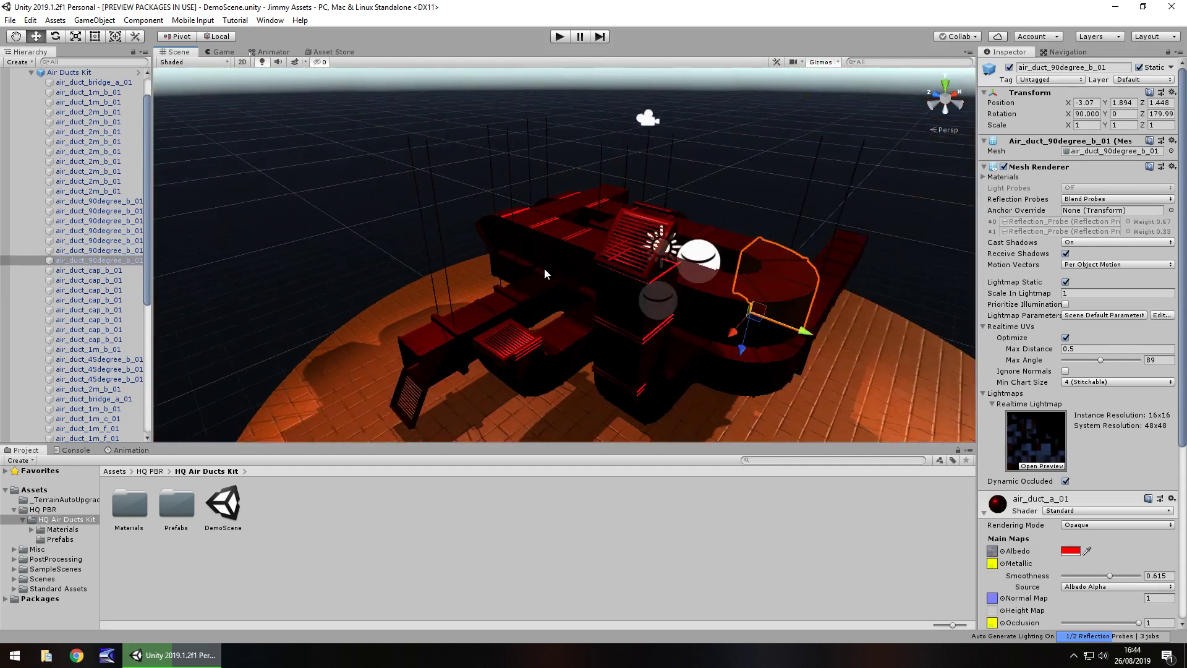